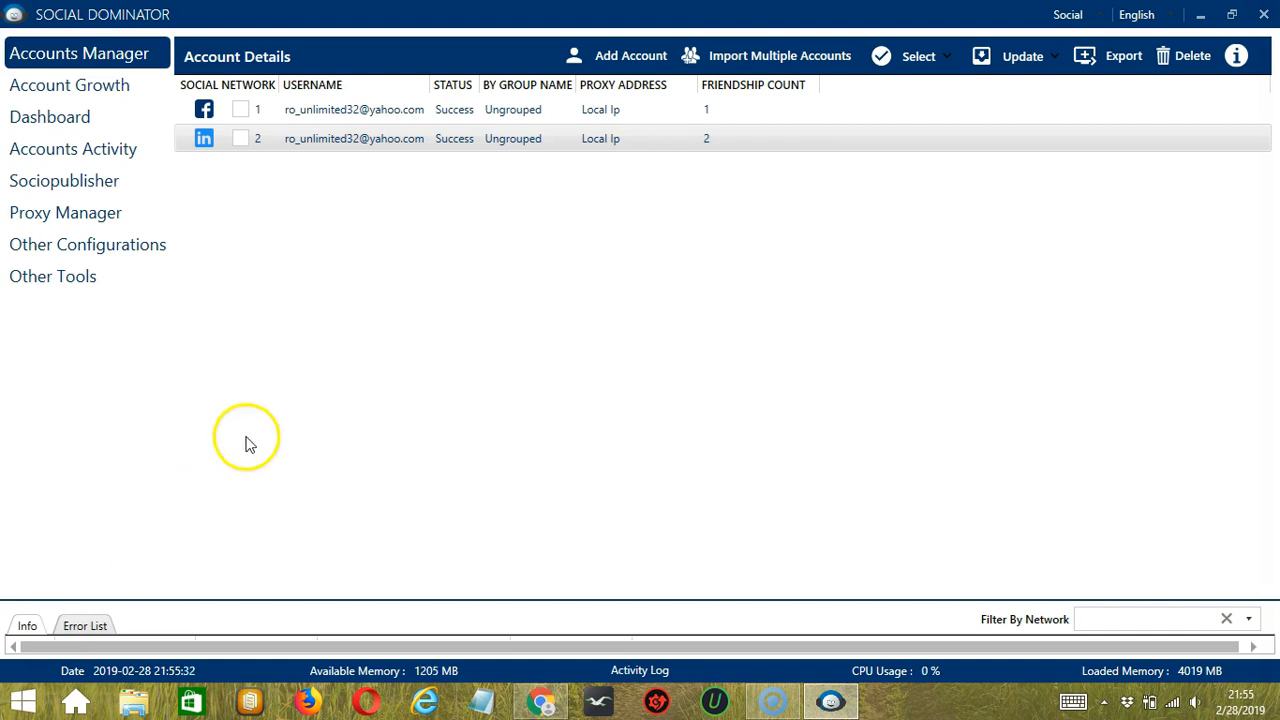
Step: Open the LinkedIn account's activity tools and show the Send Greetings To Connections configuration
left_click(337, 331)
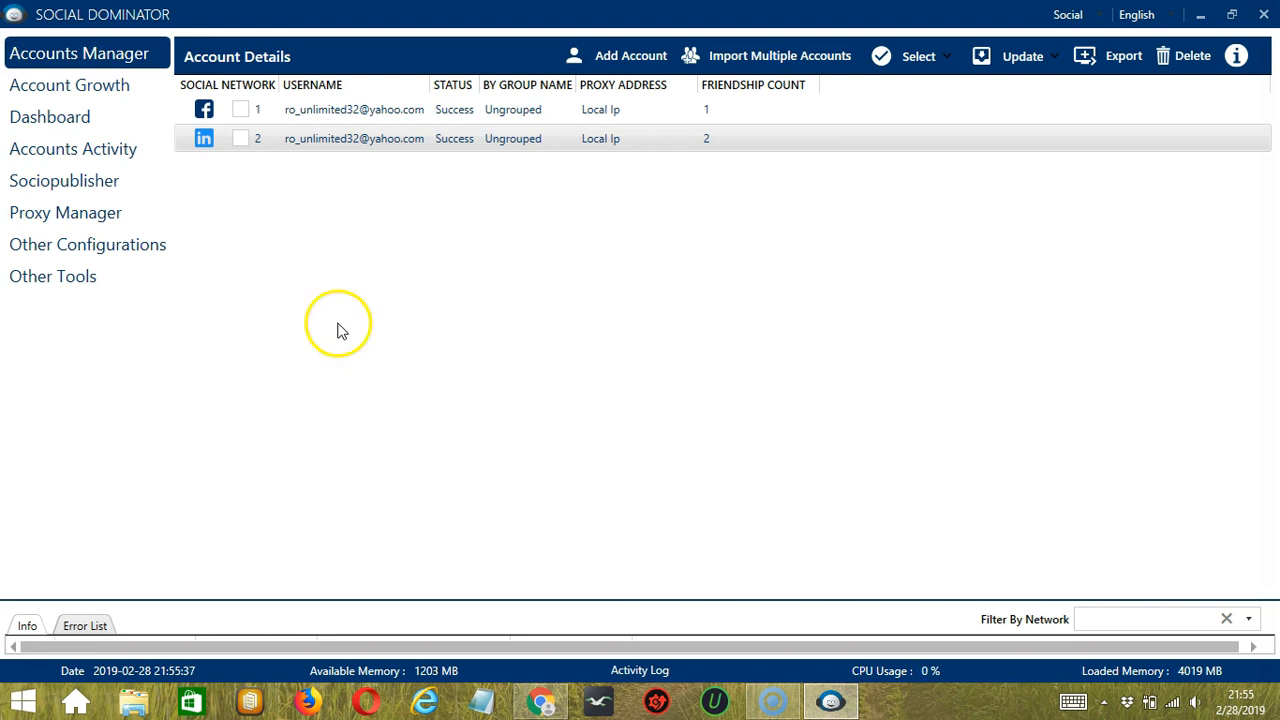
right_click(320, 148)
left_click(240, 250)
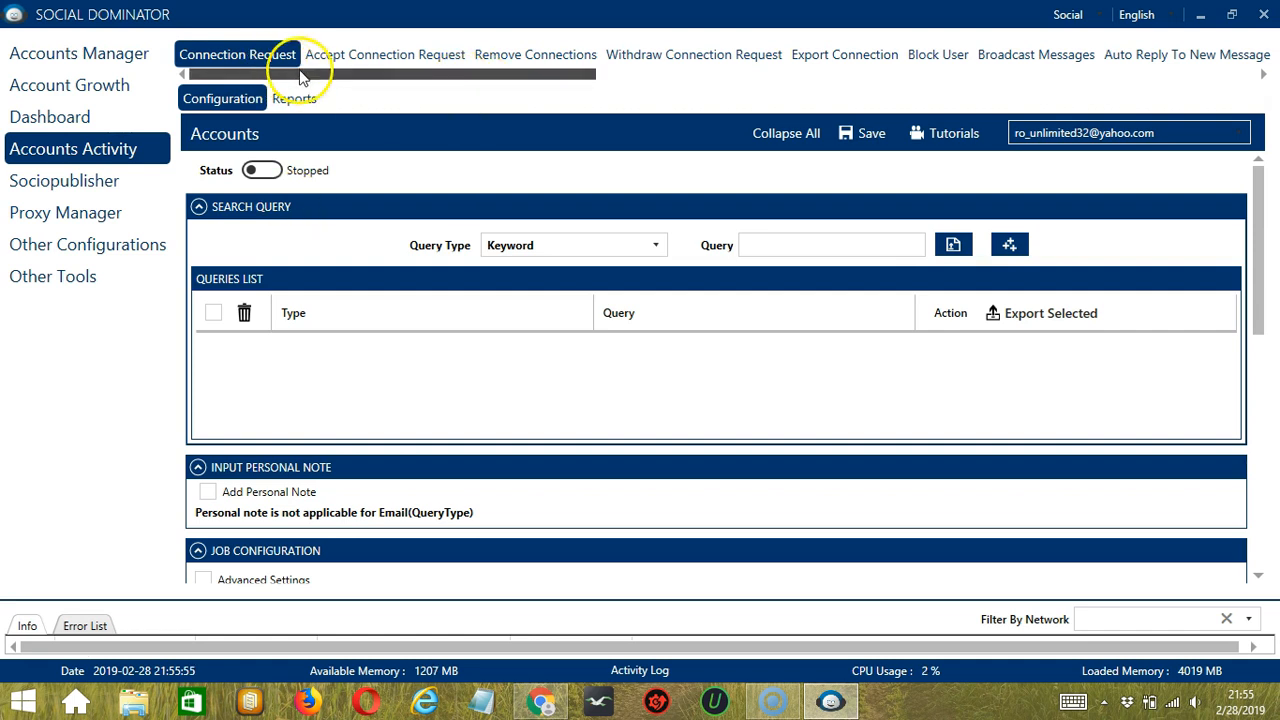
left_click(339, 77)
left_click_drag(339, 77, 486, 88)
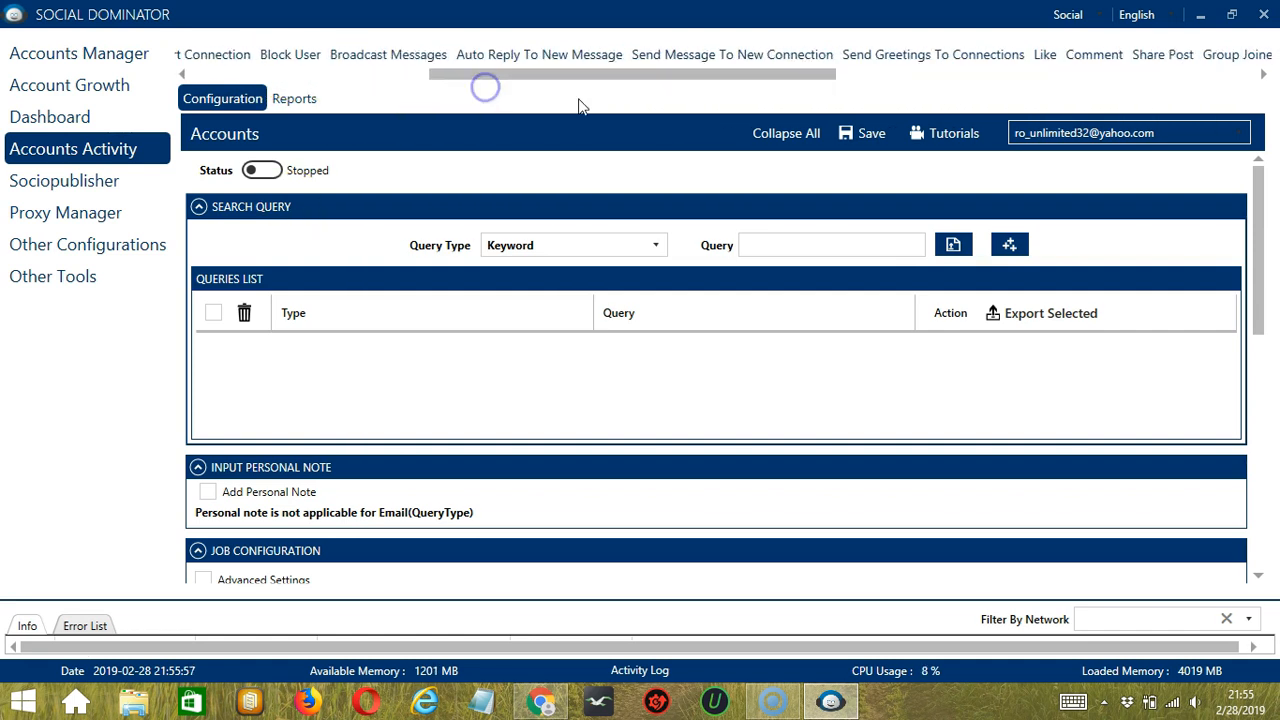
left_click(940, 57)
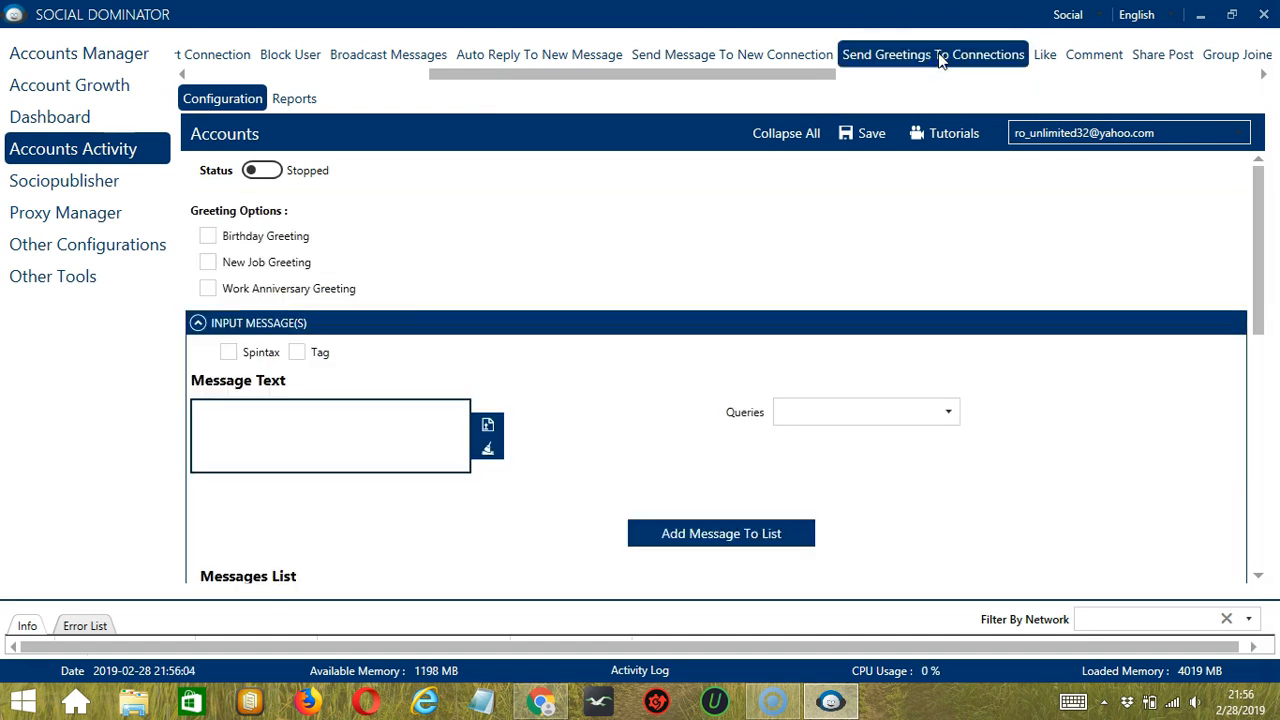
left_click(913, 59)
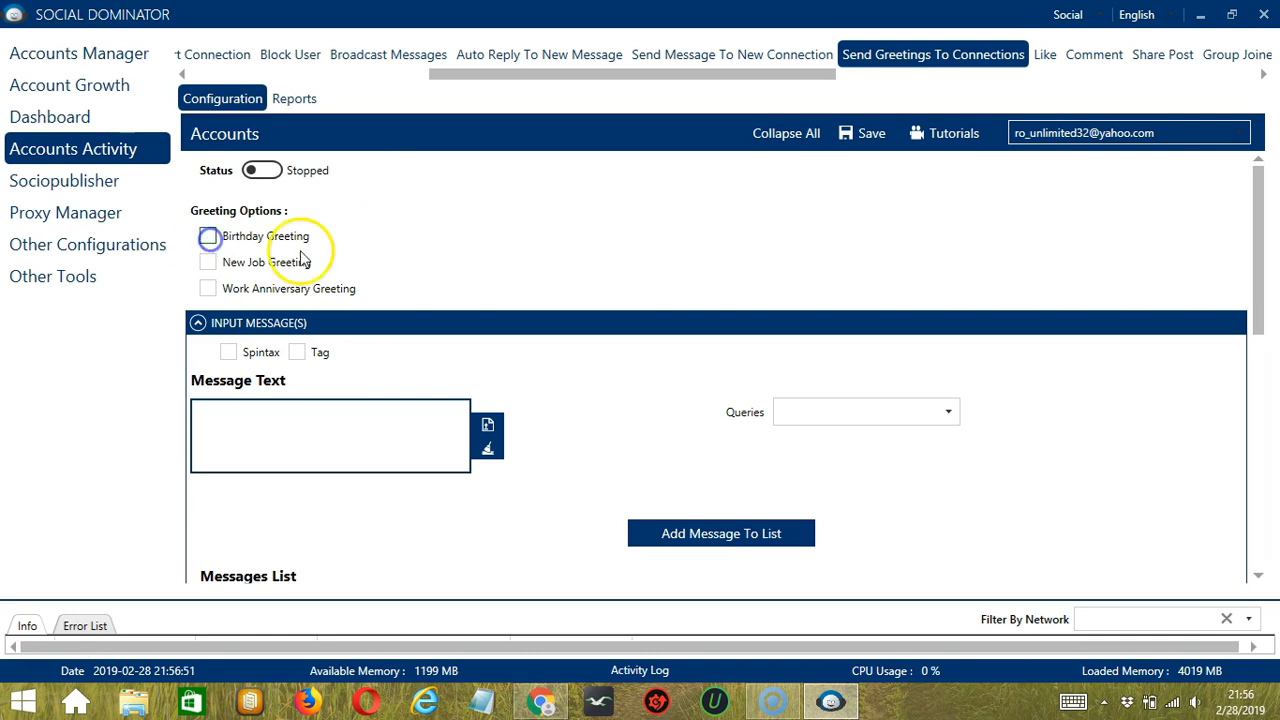
Step: Enable the Birthday Greeting, New Job Greeting and Work Anniversary Greeting options
left_click(210, 236)
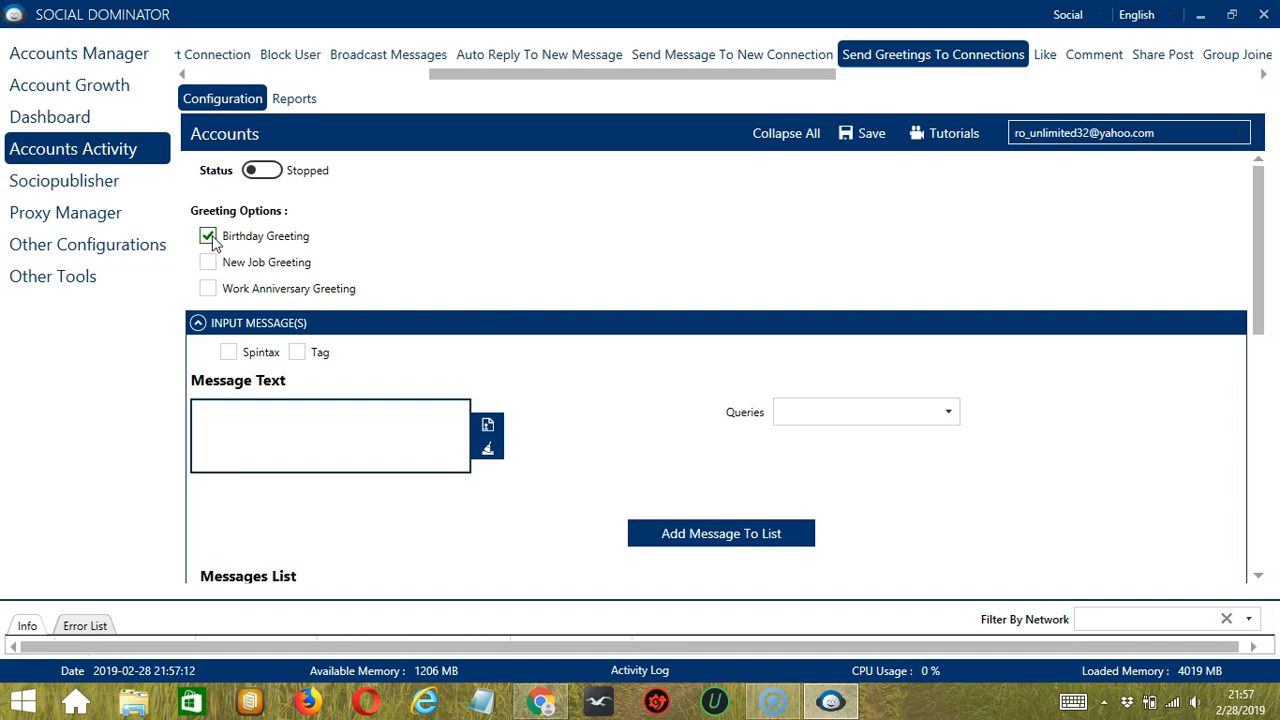
left_click(211, 263)
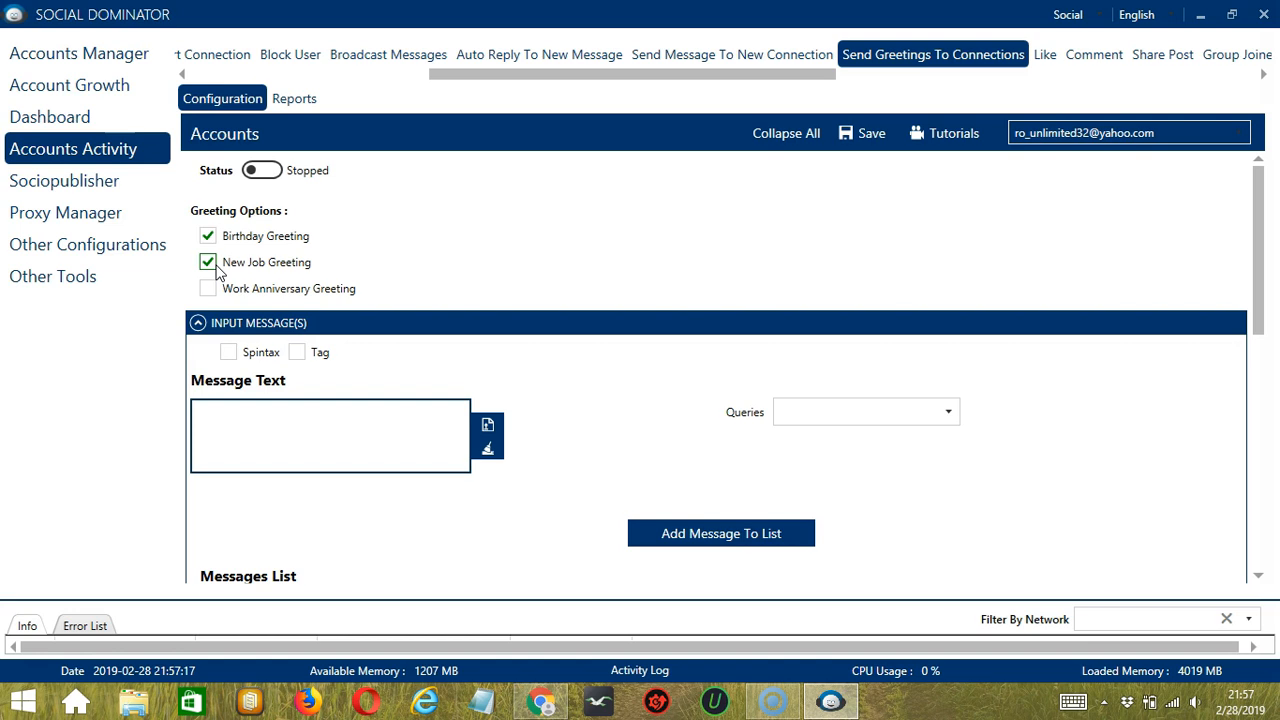
left_click(208, 289)
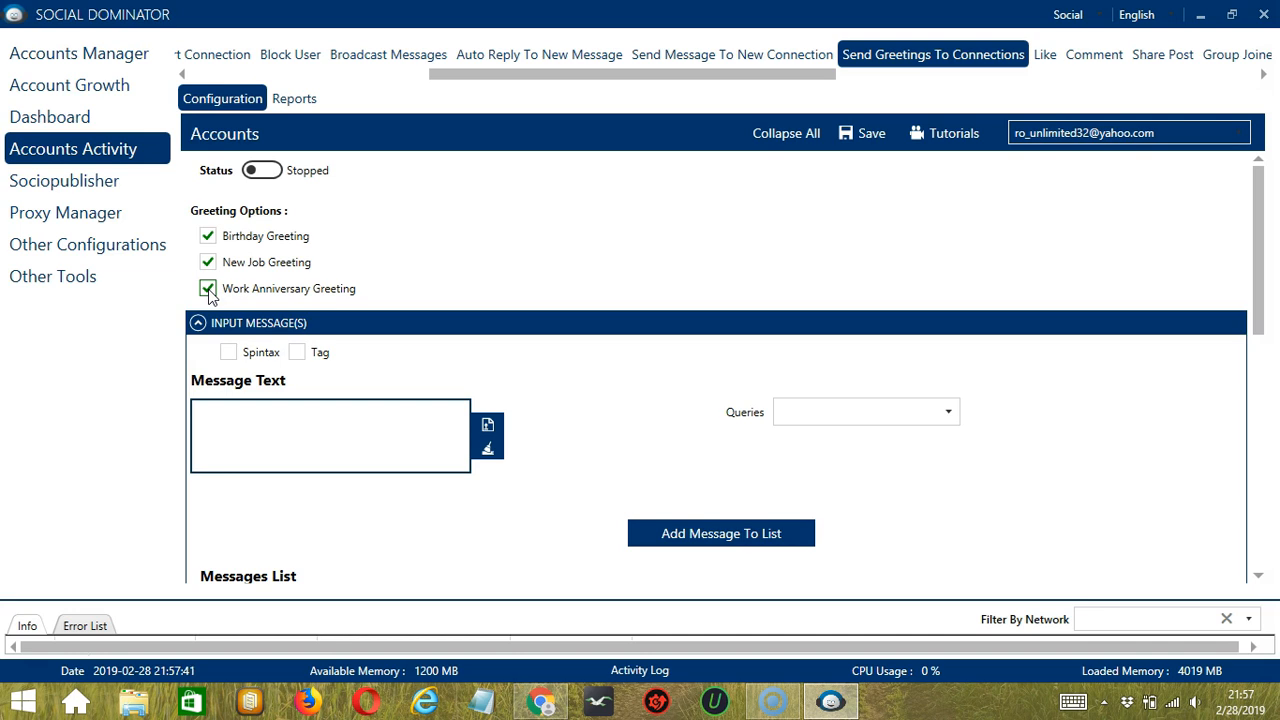
scroll(586, 260, "down", 3)
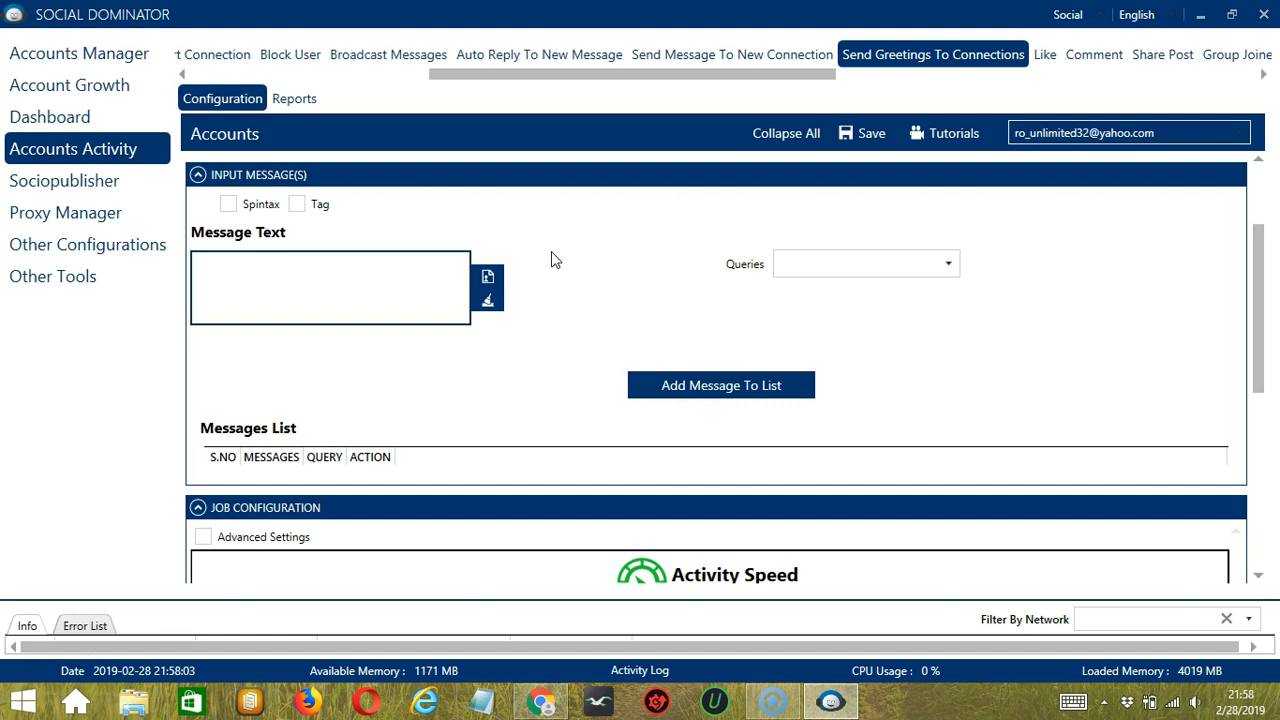
mouse_move(260, 205)
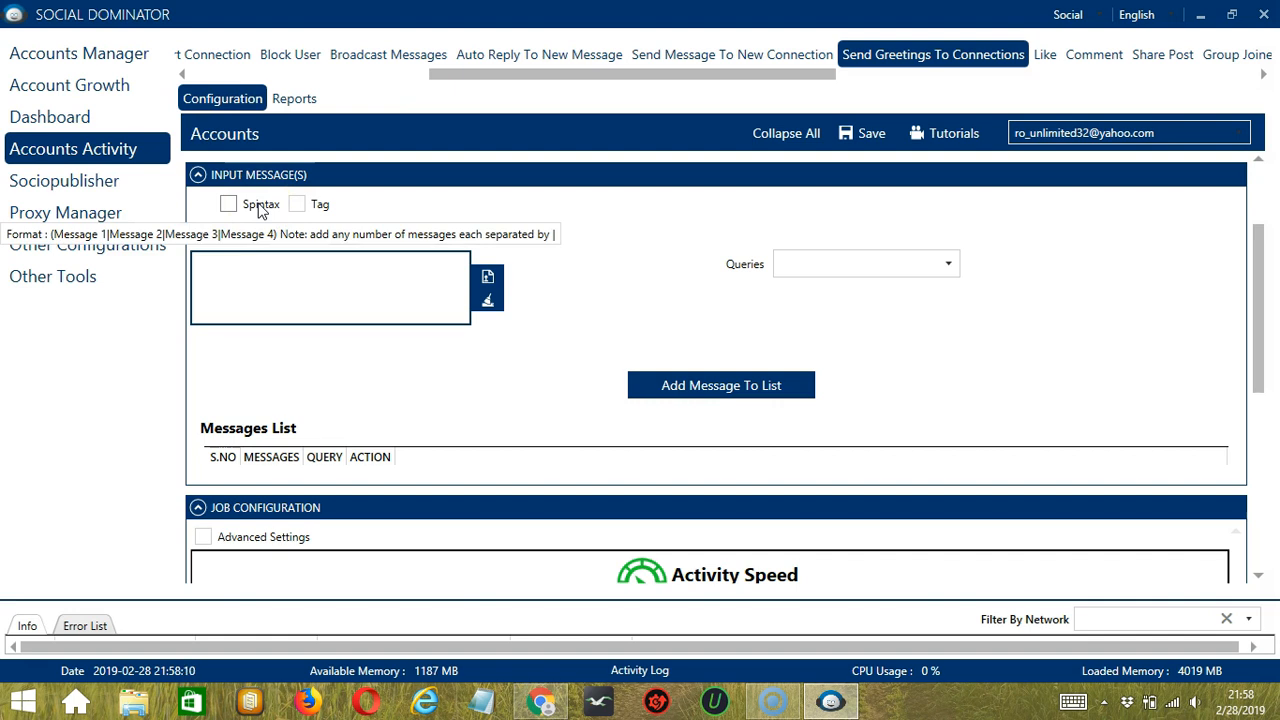
left_click(291, 291)
type("{")
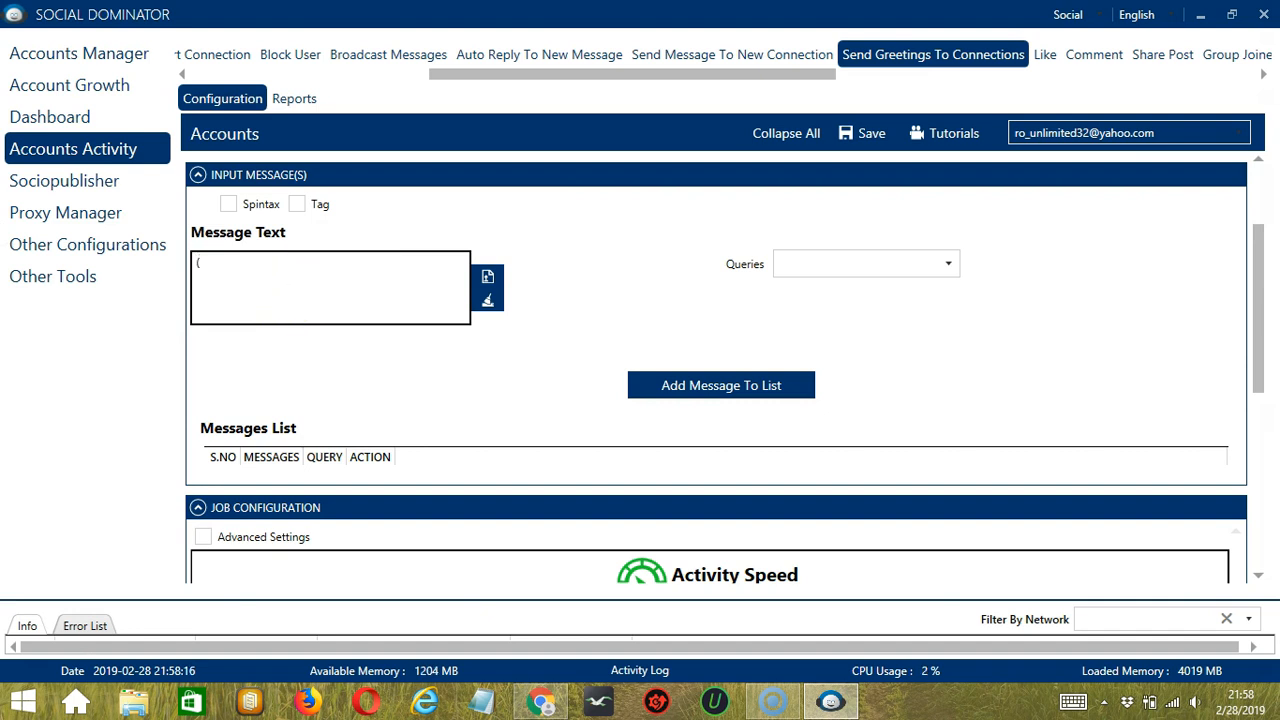
type("Hey | Hi | Hello")
left_click(490, 310)
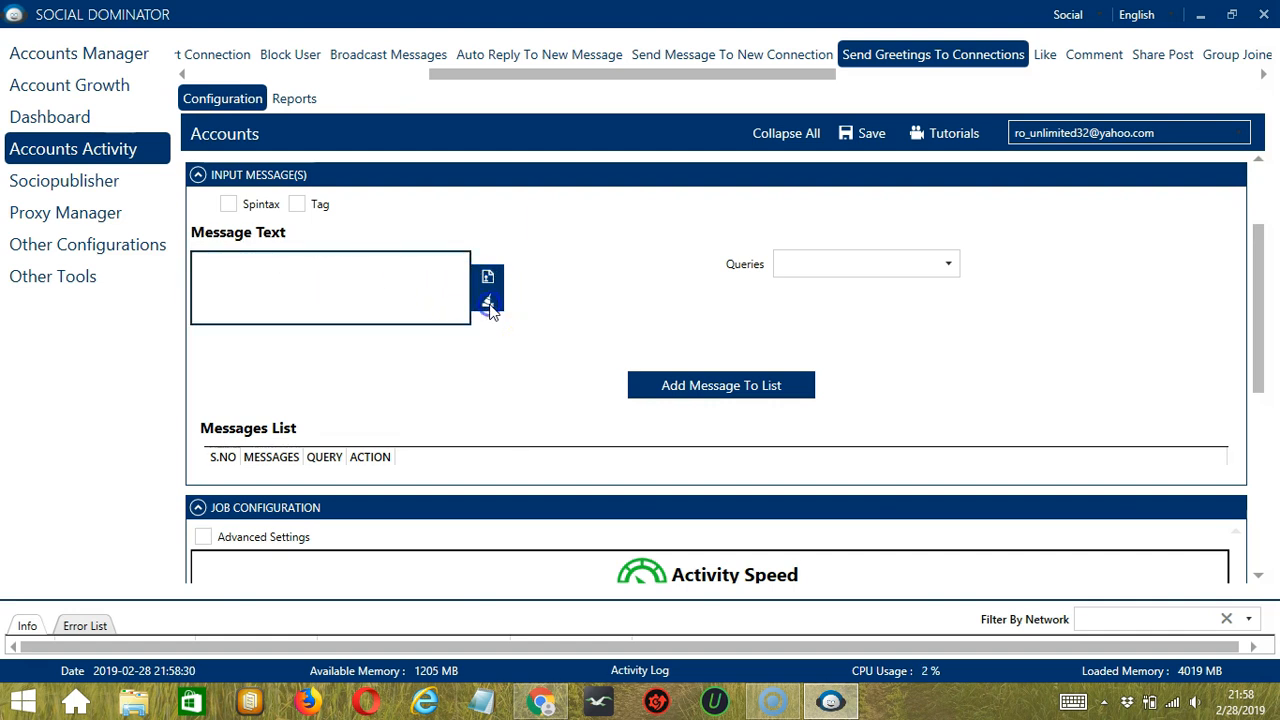
Step: Import the message text from message.txt on the Desktop and enable Spintax for it
left_click(487, 277)
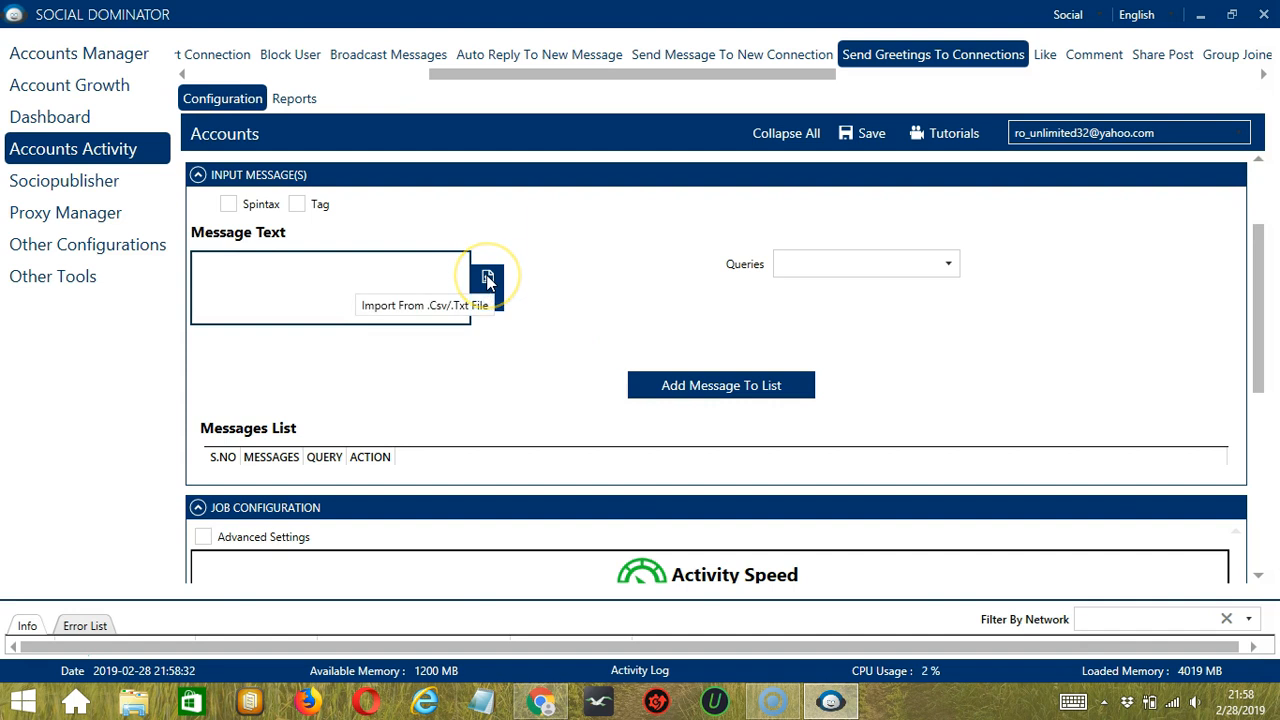
left_click(487, 278)
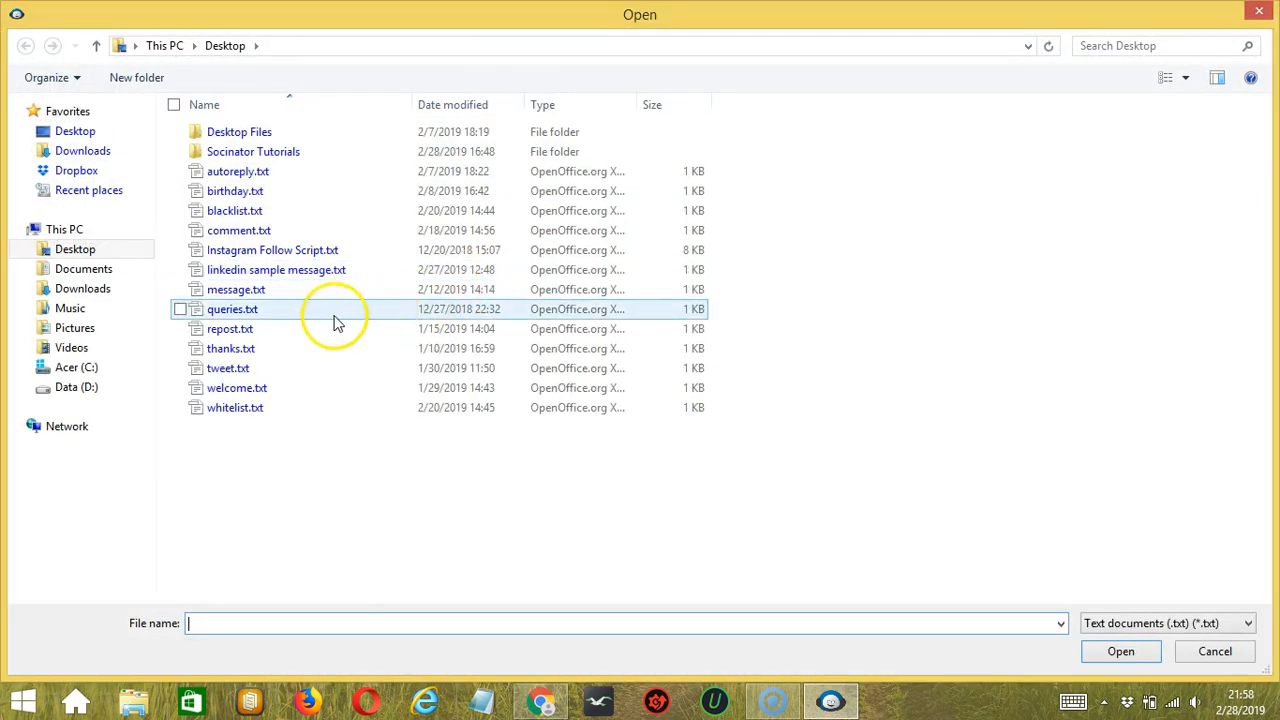
left_click(286, 291)
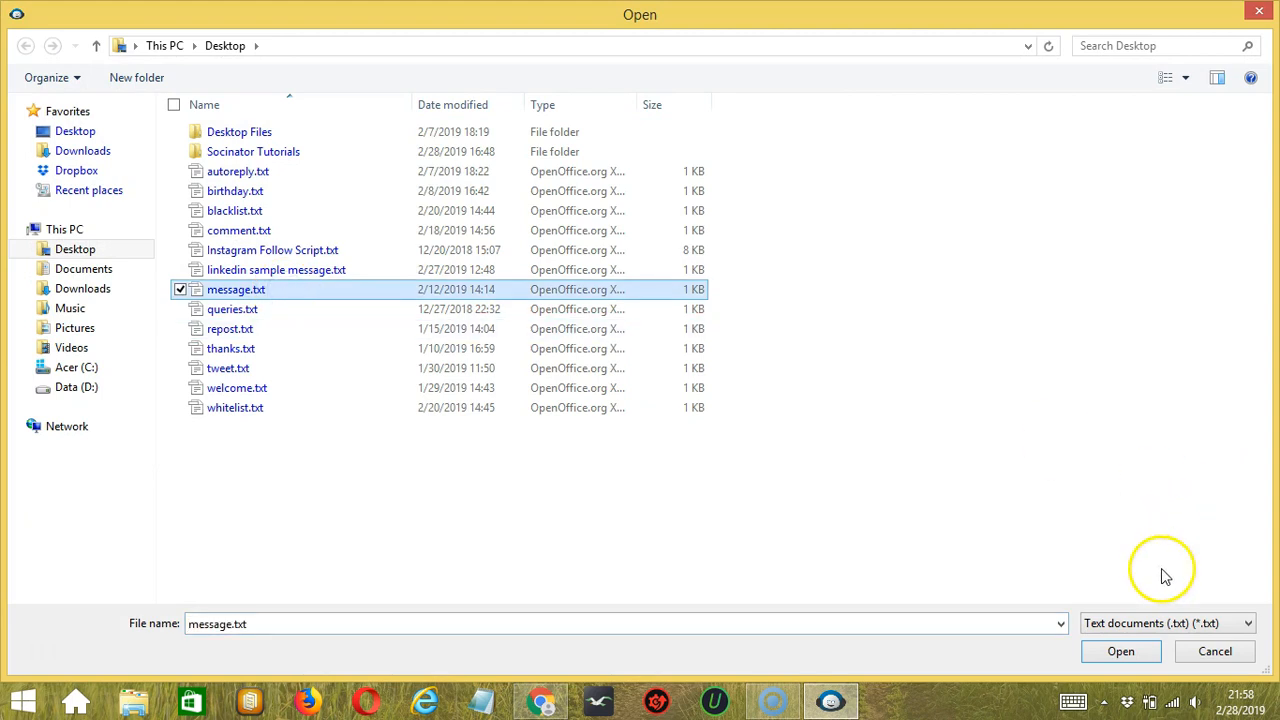
left_click(1128, 649)
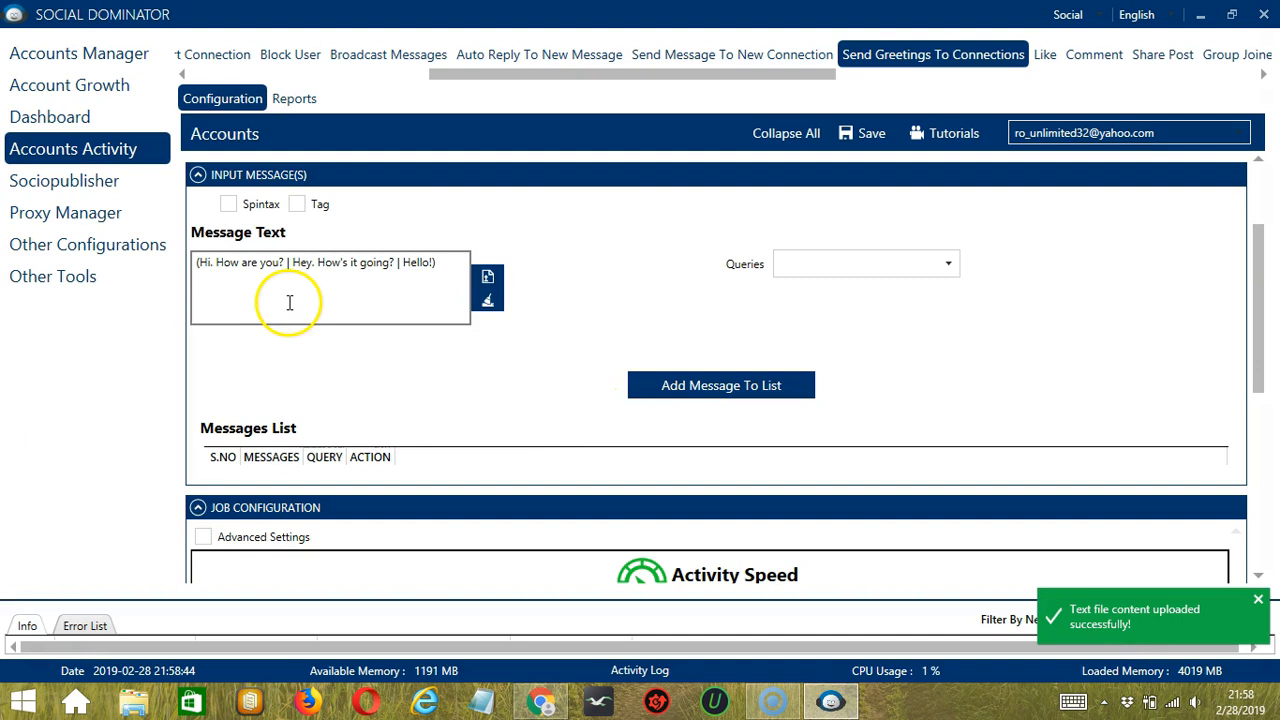
left_click(229, 205)
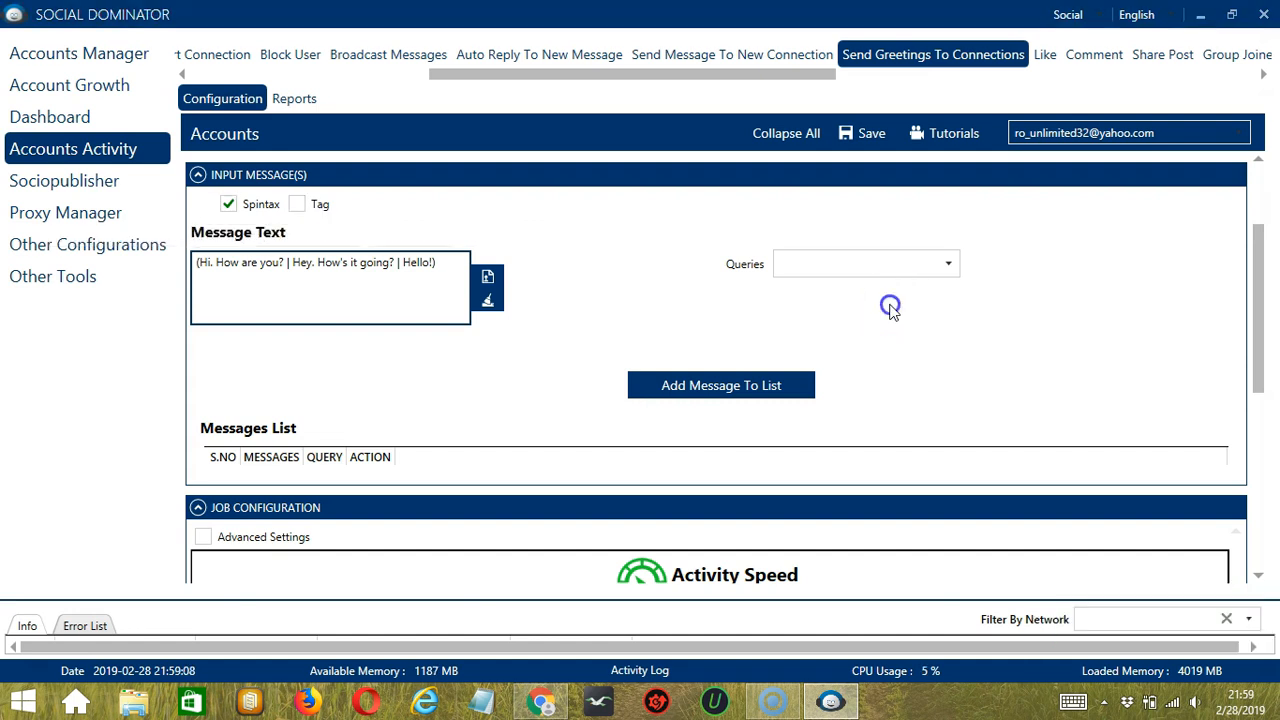
Step: Assign the imported message to the New Job Greeting query and add it to the messages list
left_click(946, 266)
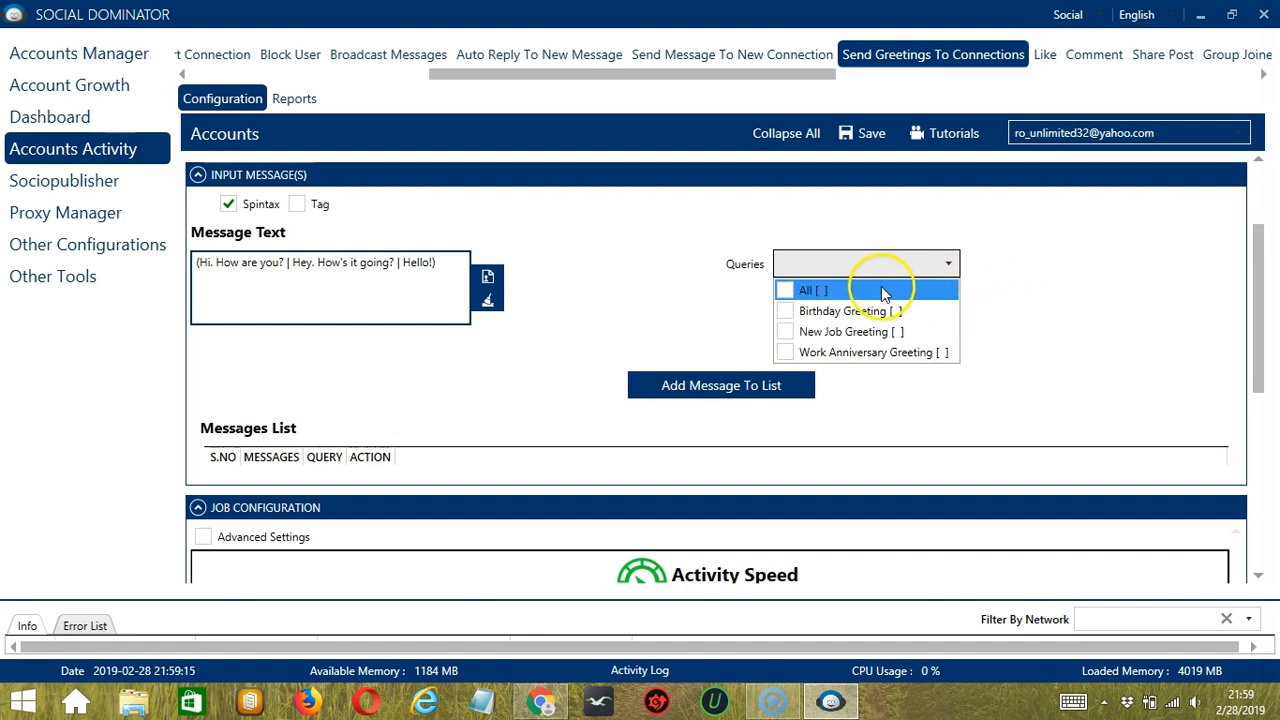
left_click(786, 332)
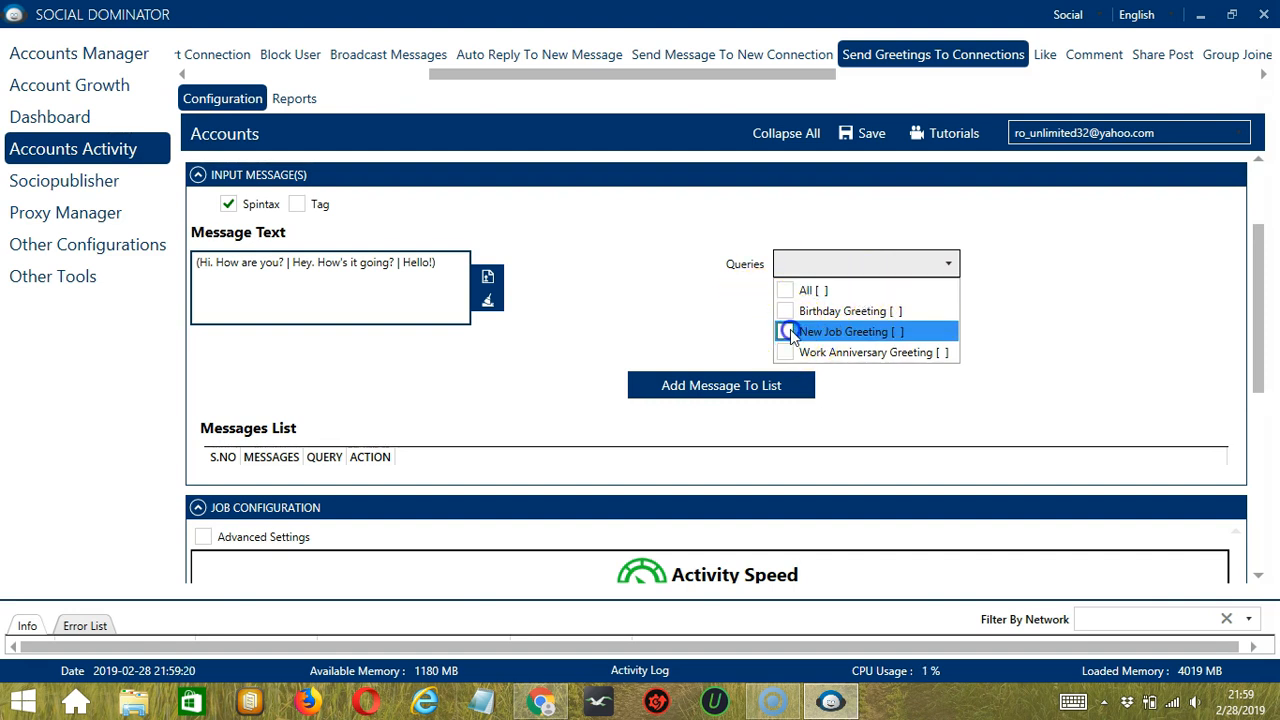
left_click(1017, 350)
left_click(810, 387)
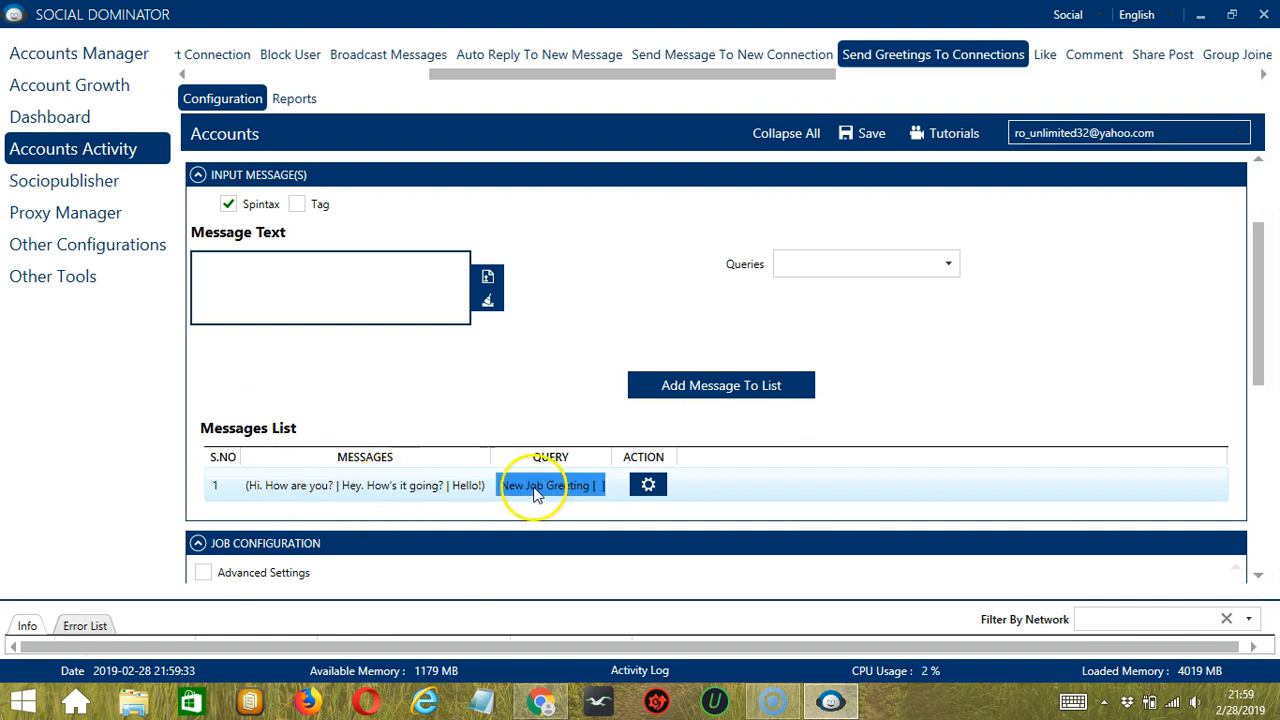
left_click(652, 488)
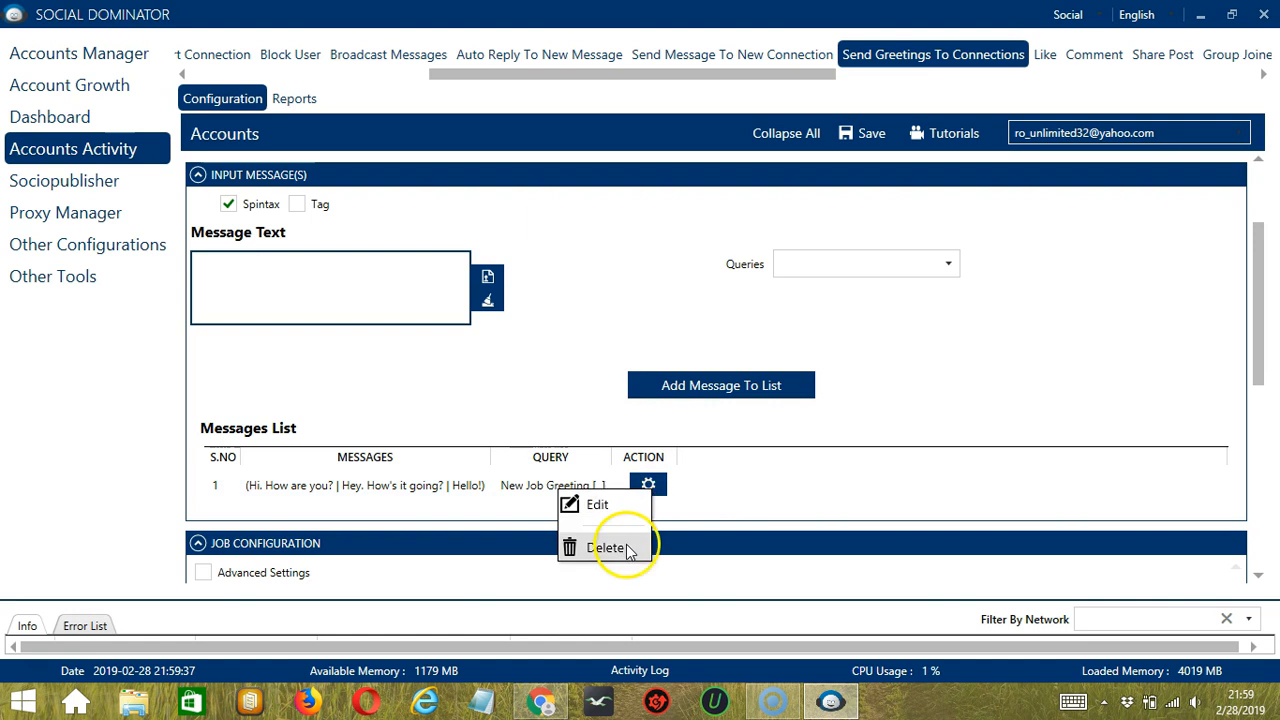
left_click(1010, 421)
Step: Try the Medium and Fast activity speeds in the job configuration, and settle on Superfast
scroll(1010, 421, "down", 3)
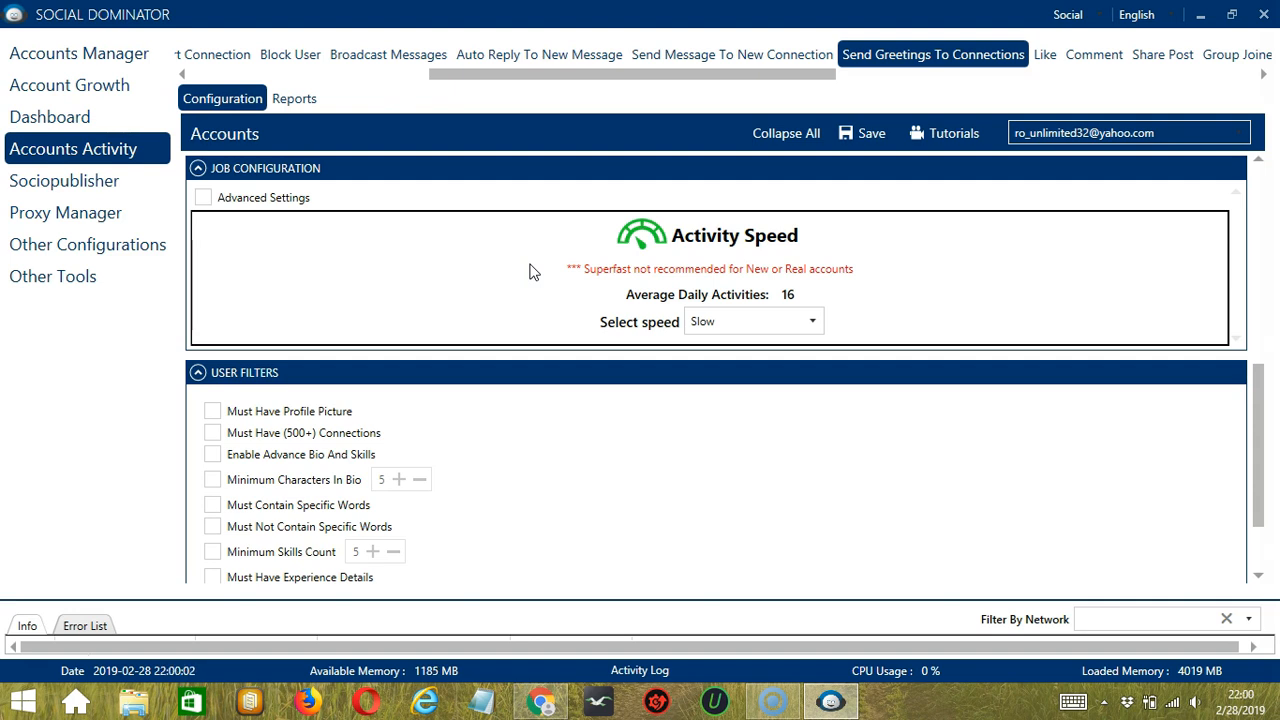
left_click(822, 324)
left_click(764, 364)
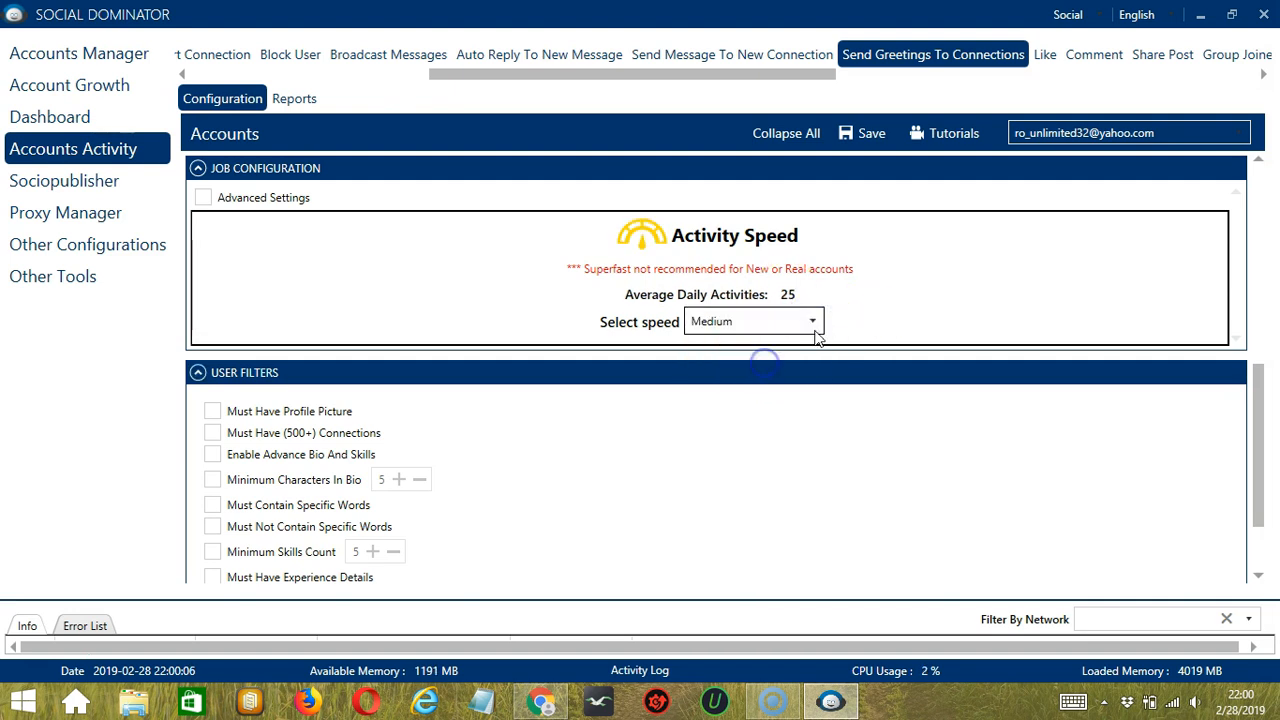
left_click(816, 320)
left_click(711, 388)
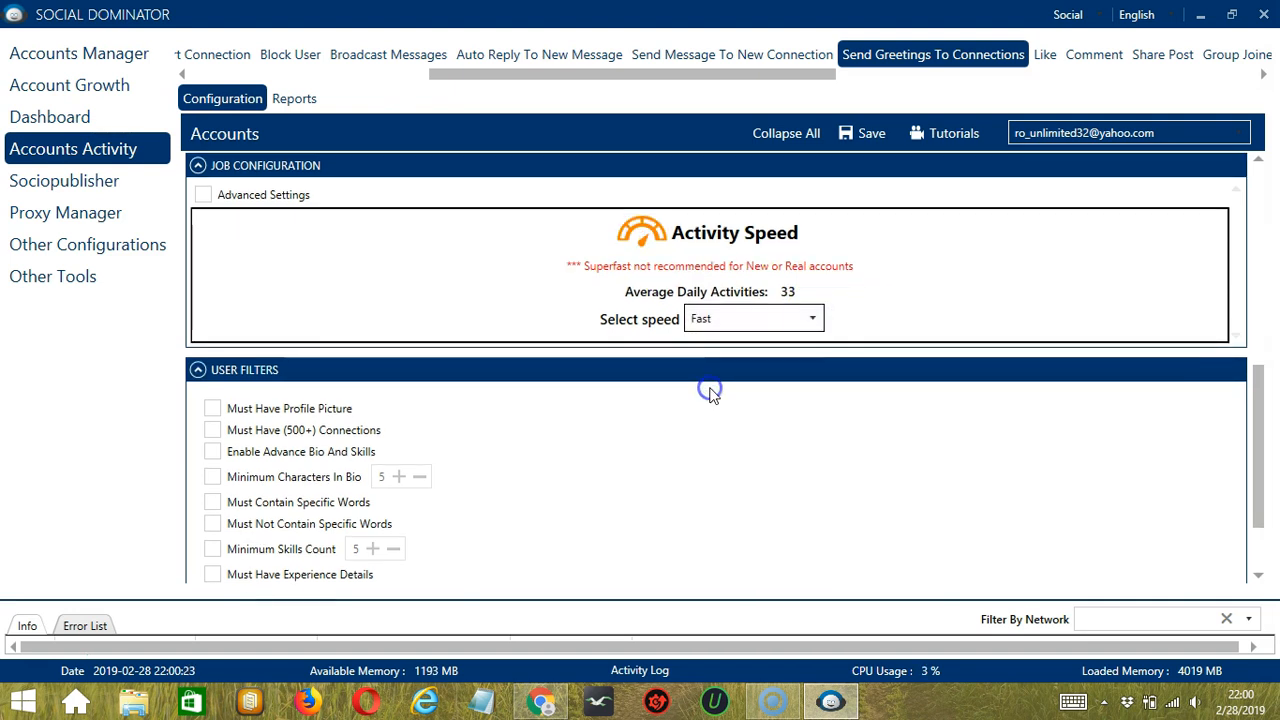
left_click(812, 319)
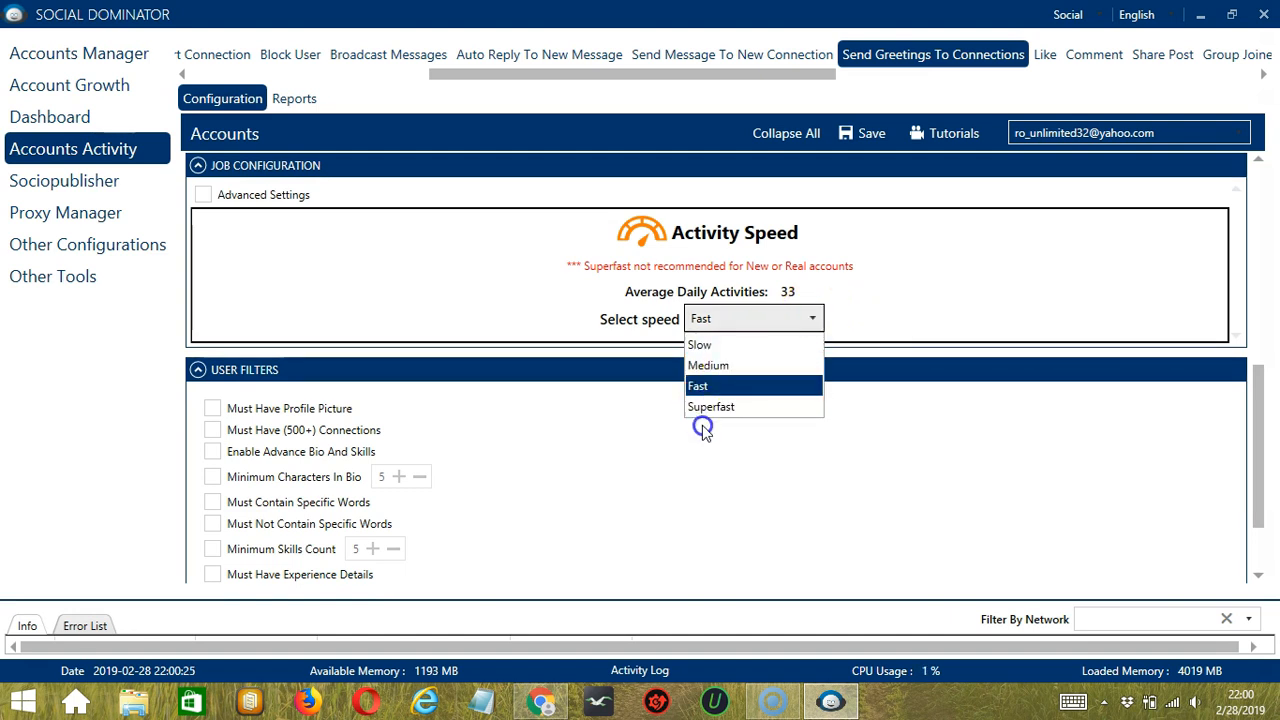
left_click(704, 414)
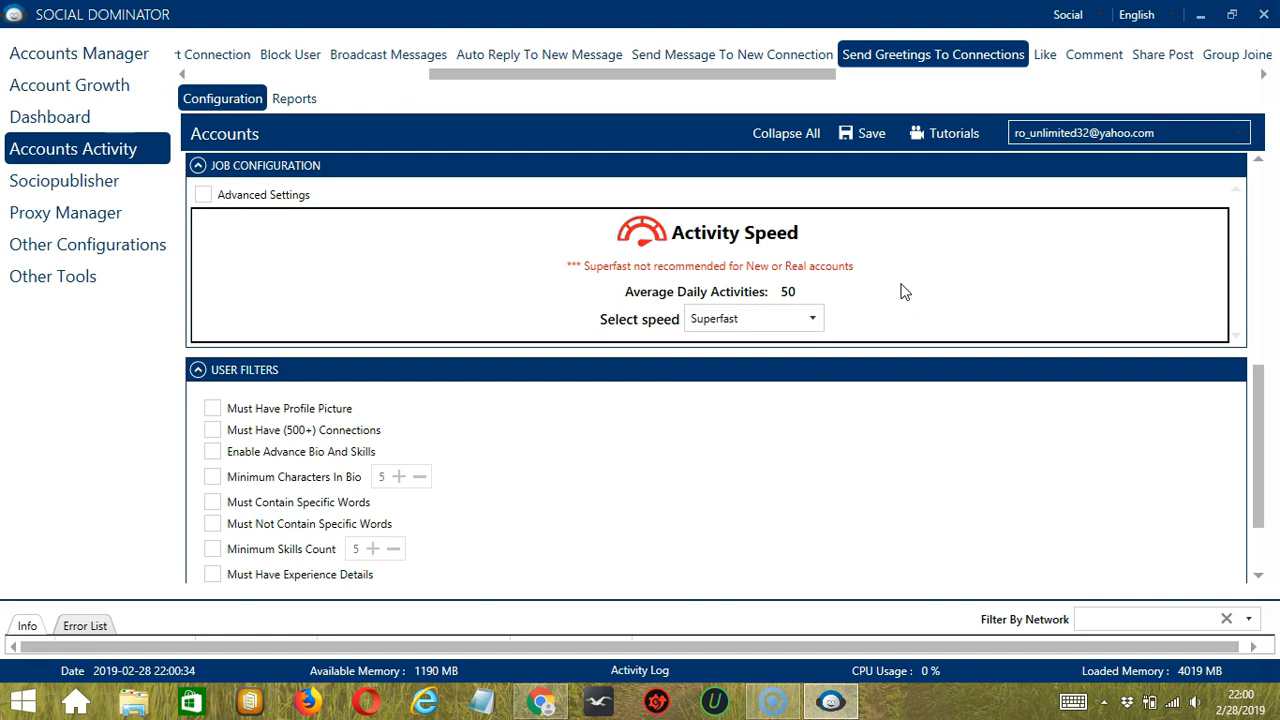
left_click(447, 277)
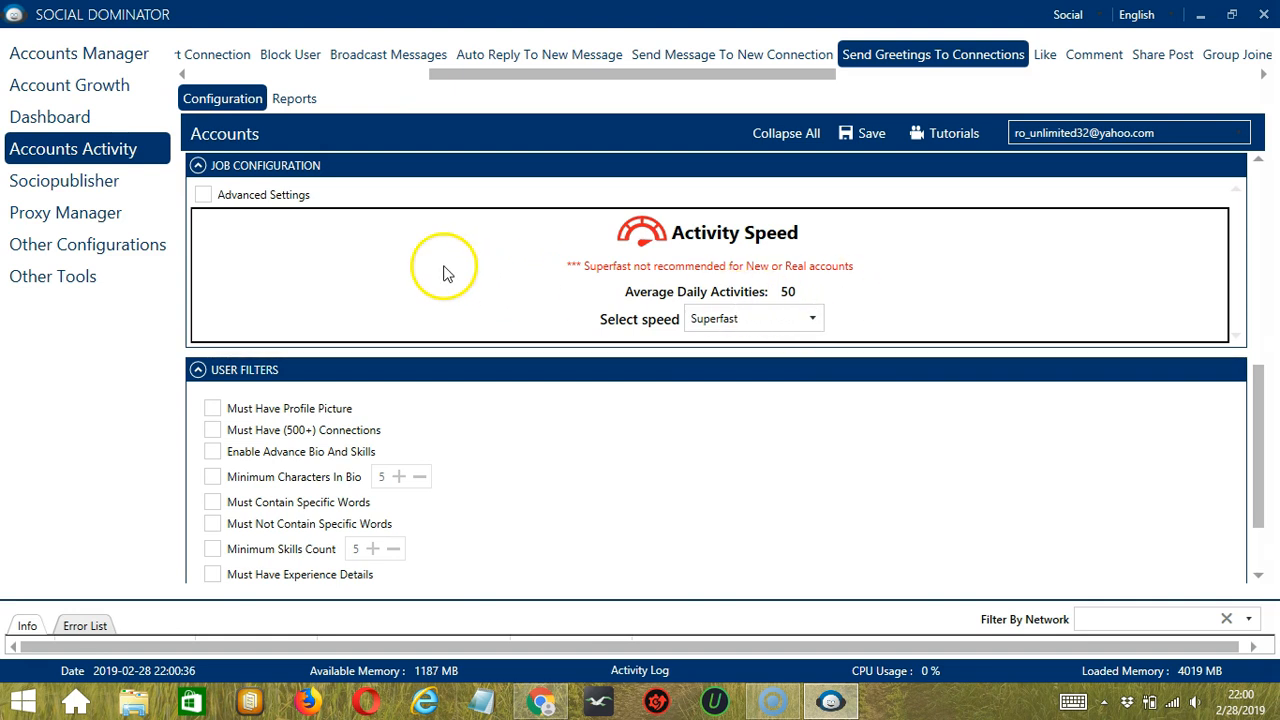
Step: Enable the job's Advanced Settings and the option that increases the number of connections greeted each day
left_click(203, 198)
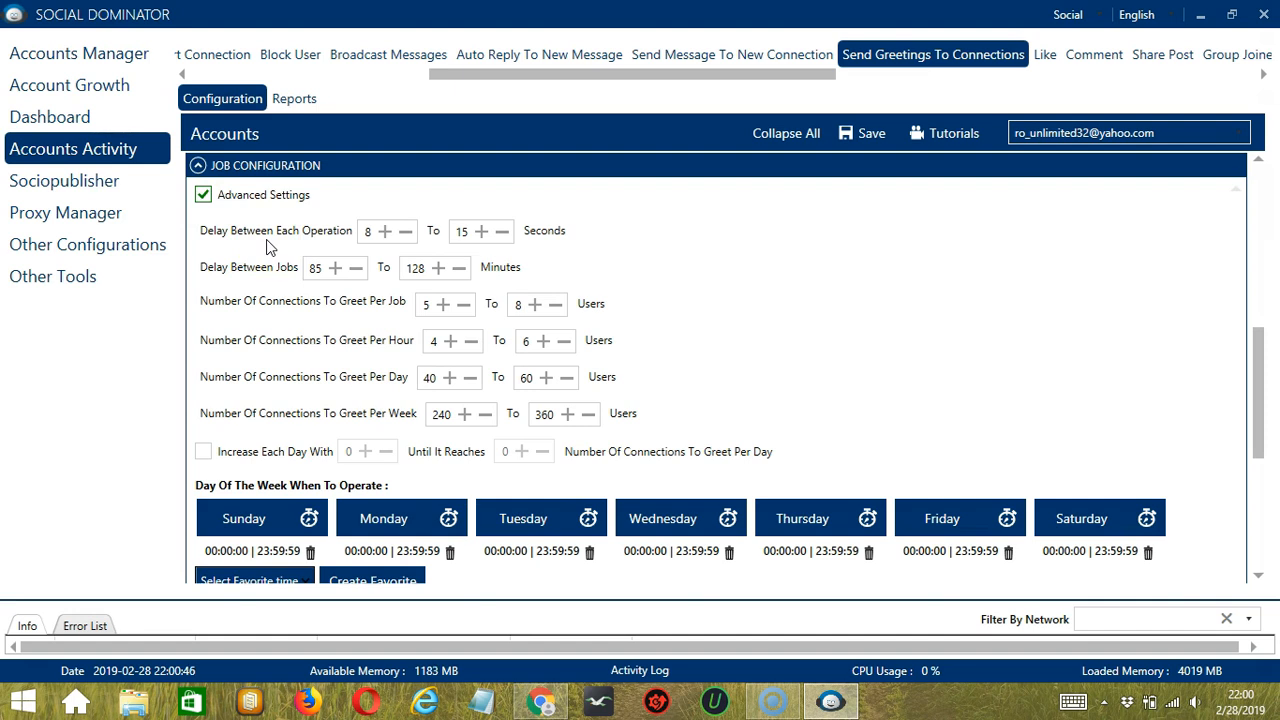
left_click(240, 270)
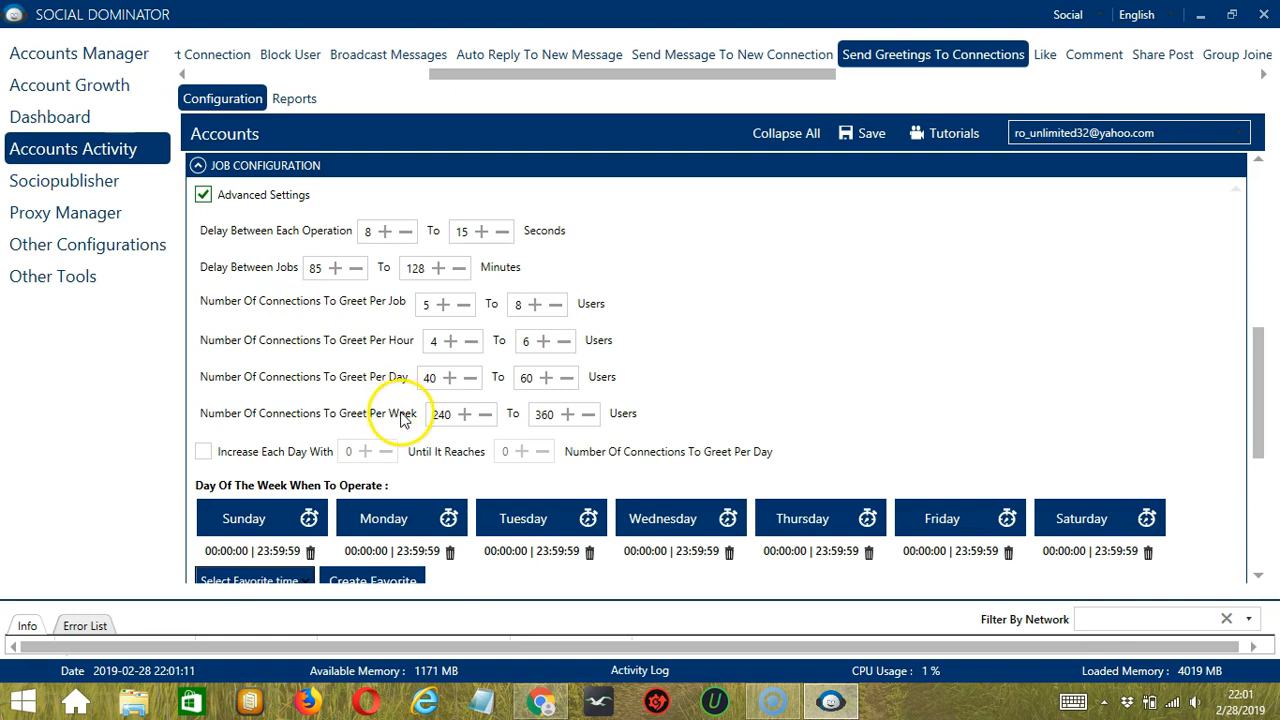
left_click(203, 451)
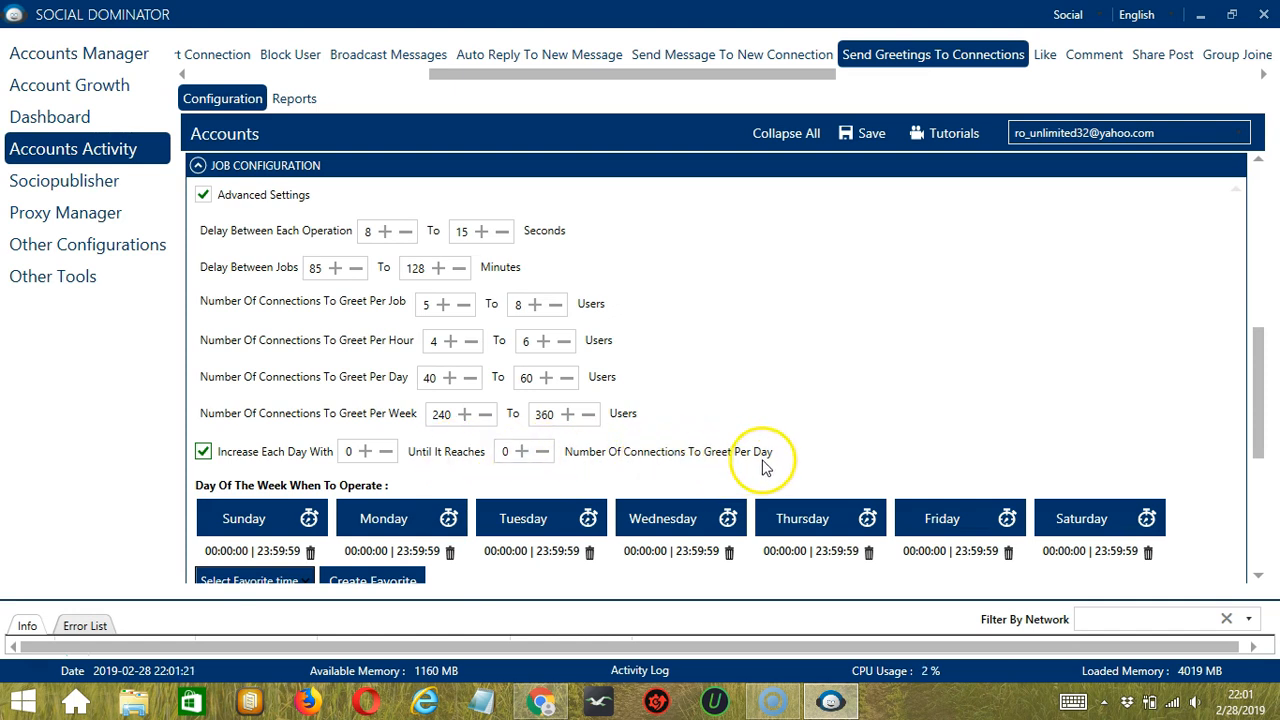
Step: Replace Monday's operating interval with one from 12:00:00 AM to 1:59:59 AM
scroll(838, 453, "down", 5)
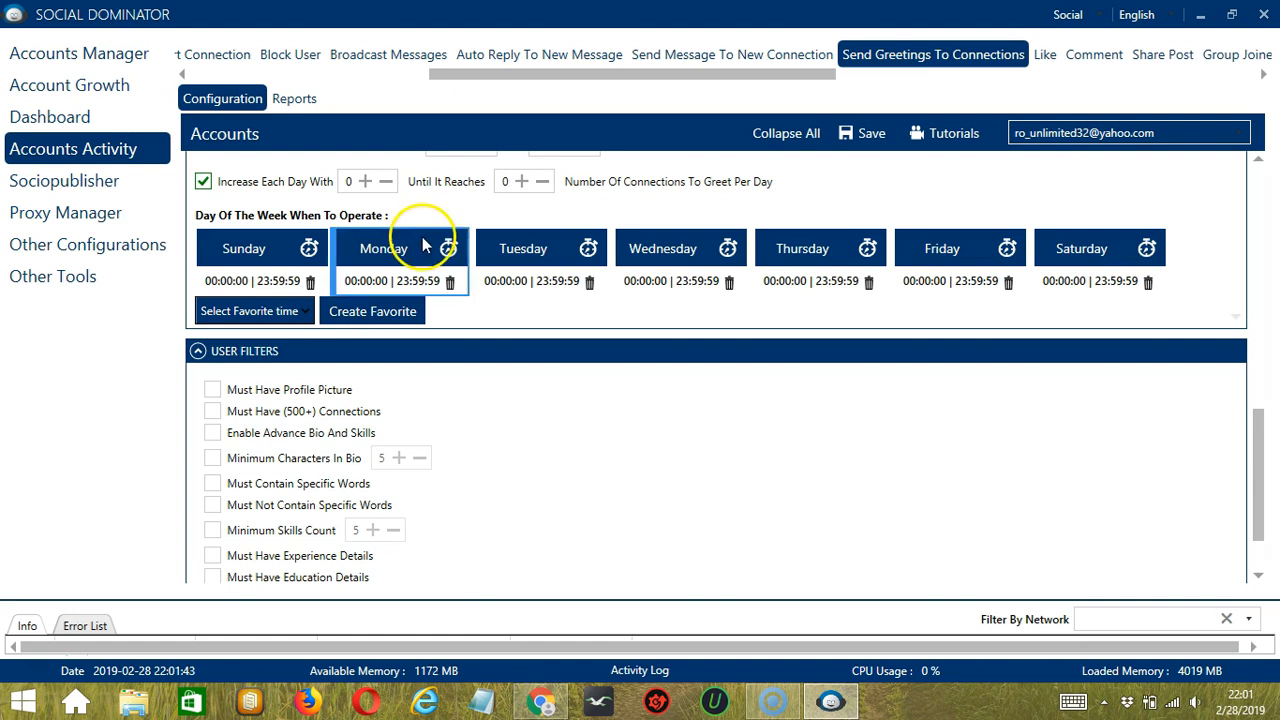
left_click(450, 283)
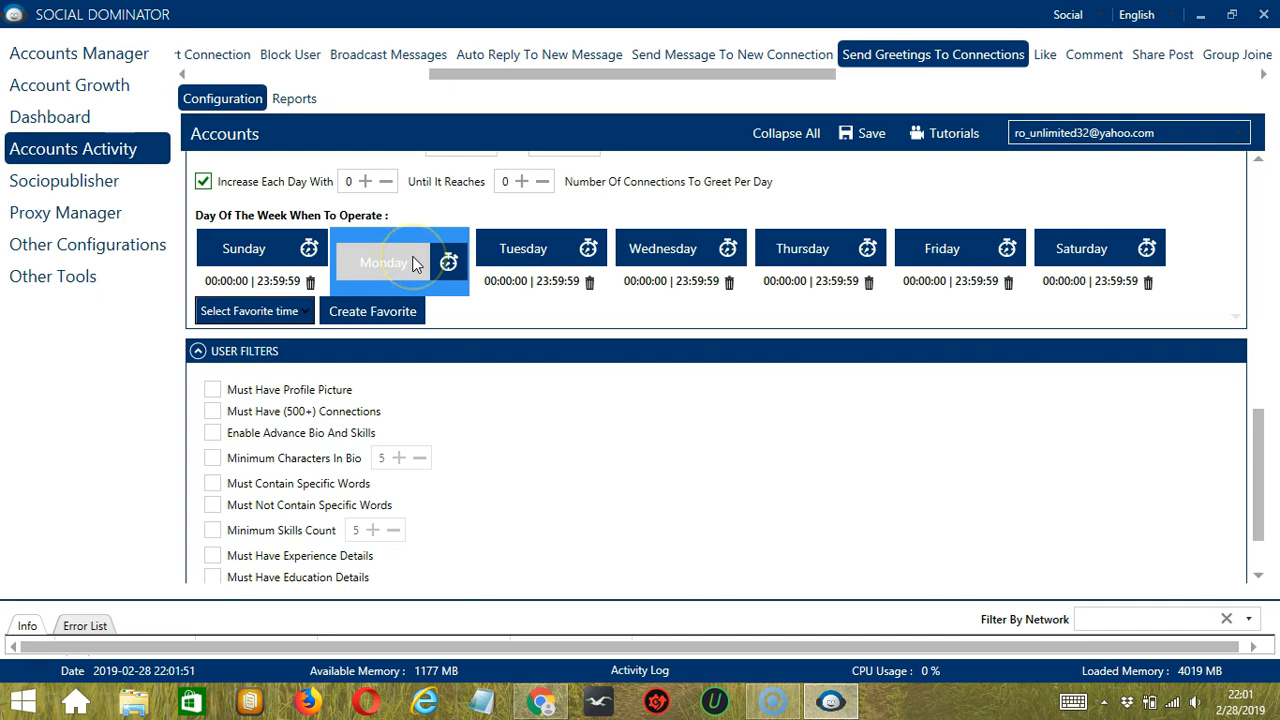
left_click(415, 263)
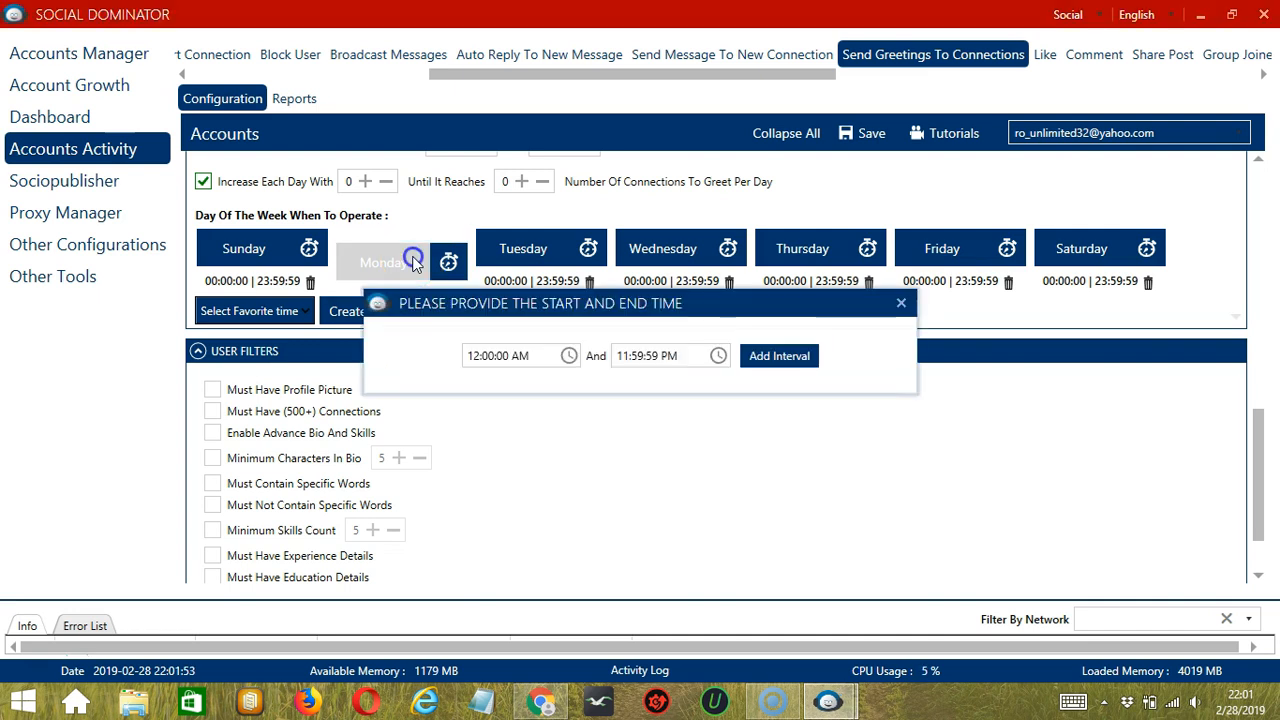
left_click(645, 345)
left_click(620, 356)
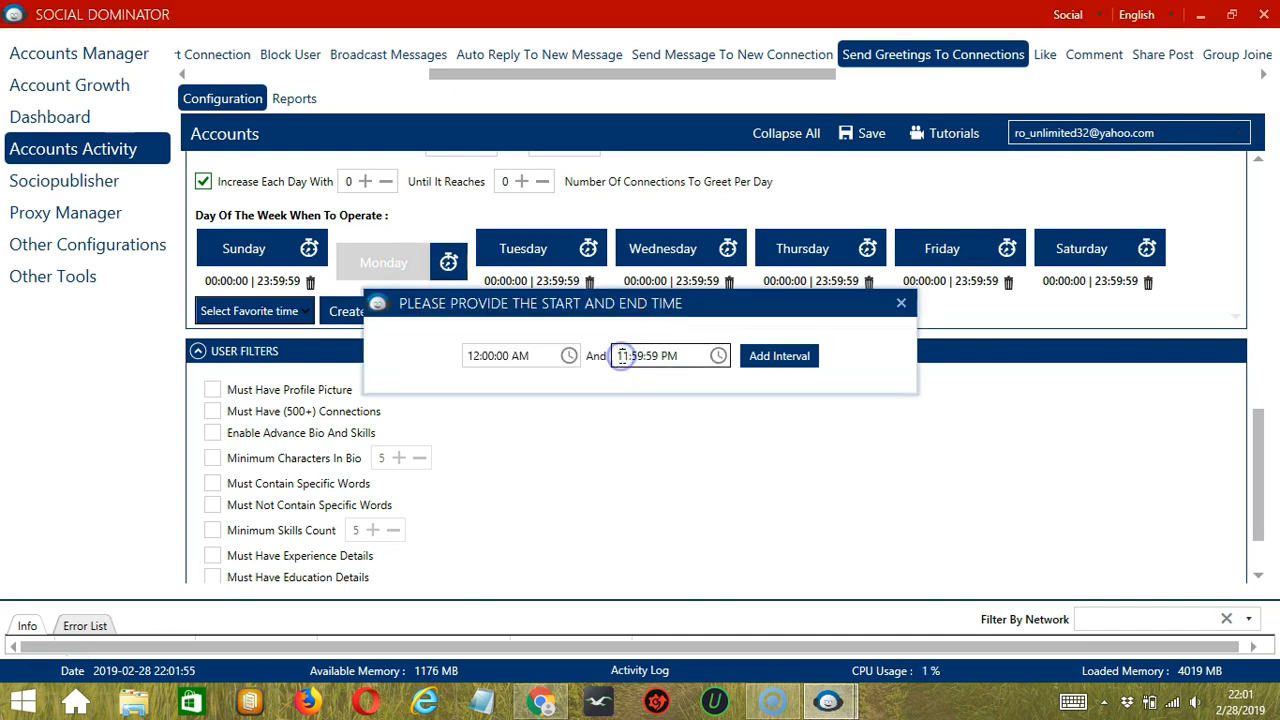
left_click(653, 356)
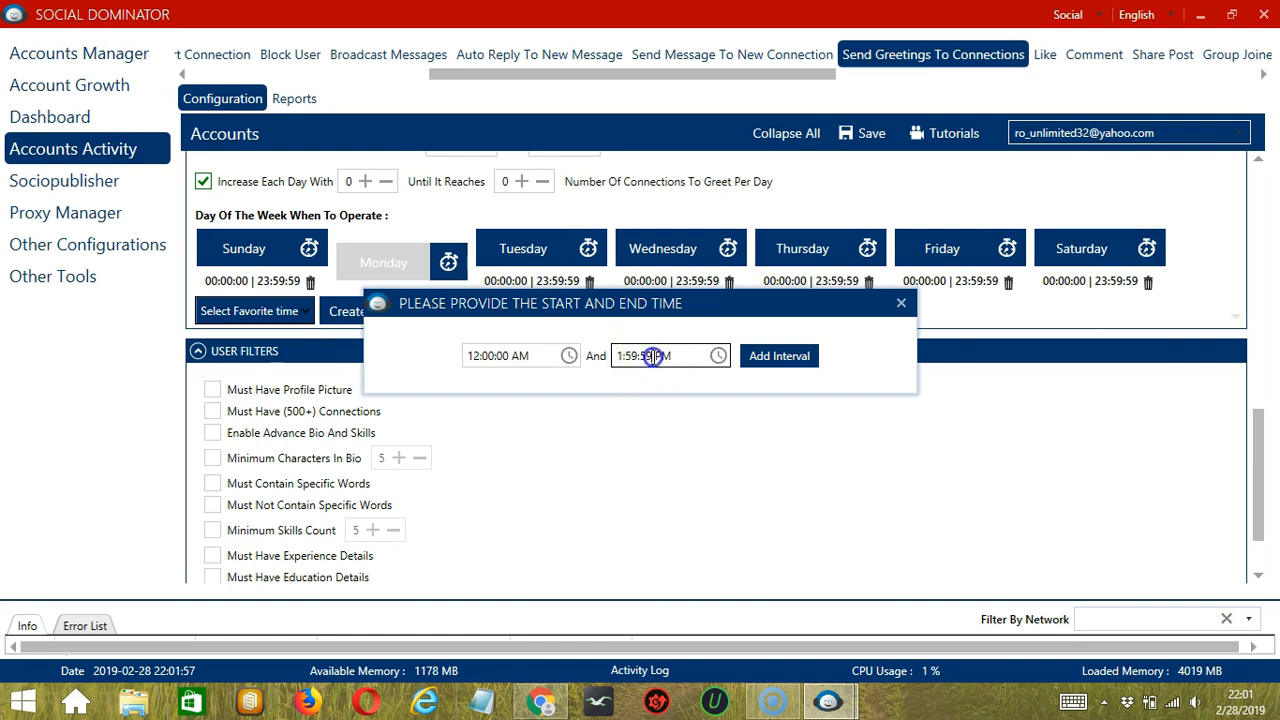
key("Delete")
type("A")
left_click(786, 356)
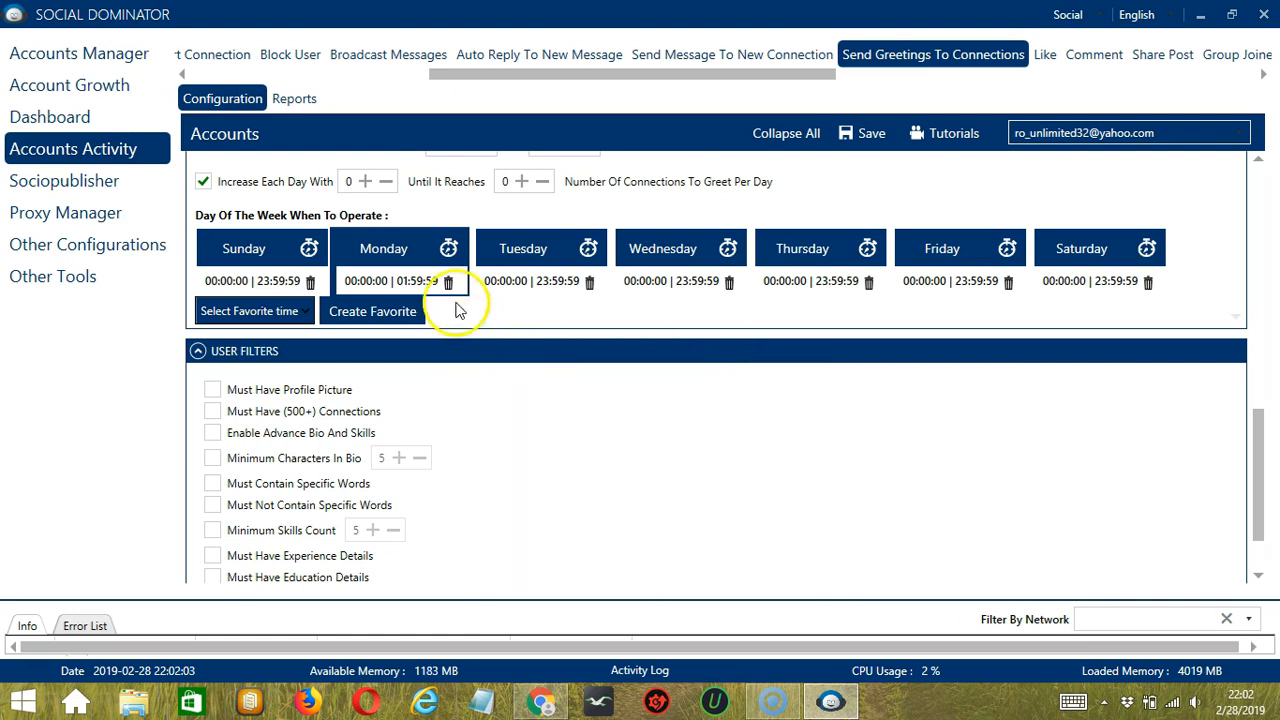
Step: Add a second Monday operating interval from 2:00:00 AM to 11:59:59 PM
left_click(392, 250)
left_click(476, 355)
type("2")
left_click(780, 356)
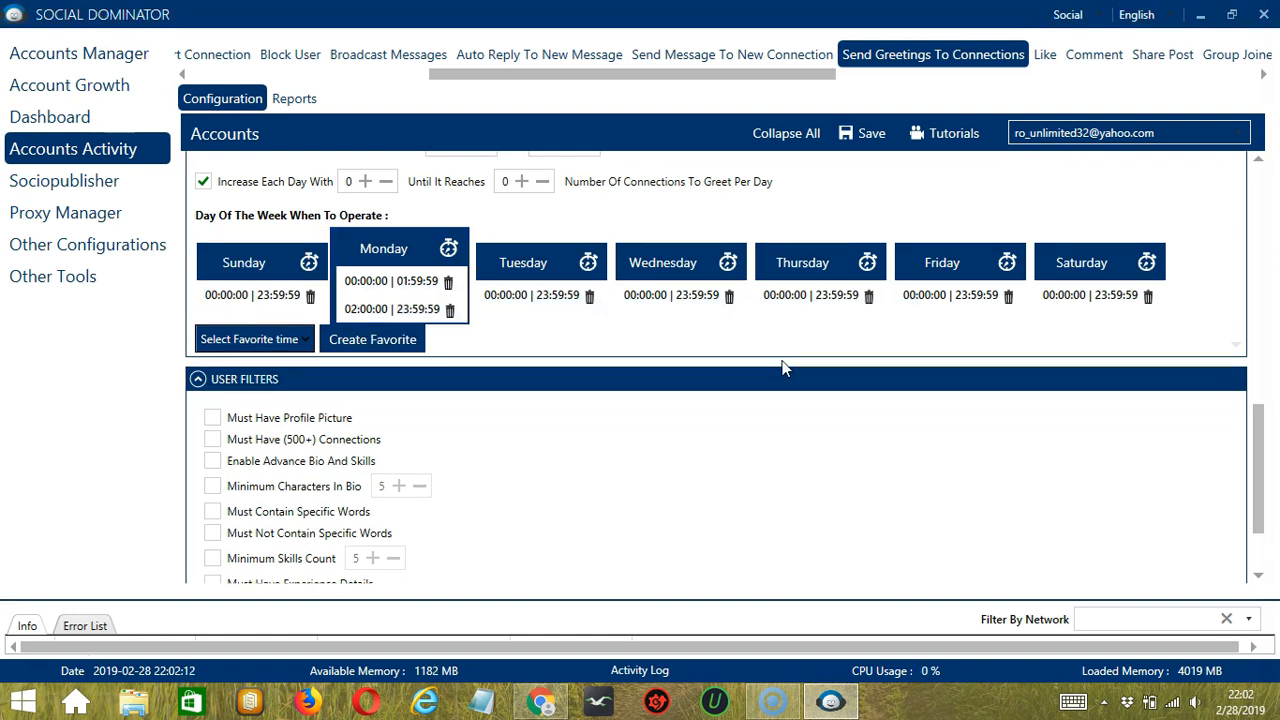
Step: Save the weekly schedule as a favorite time named LinkedIn Greeting and apply that favorite to the job
left_click(401, 338)
type("LinkedIn Greeting")
left_click(835, 409)
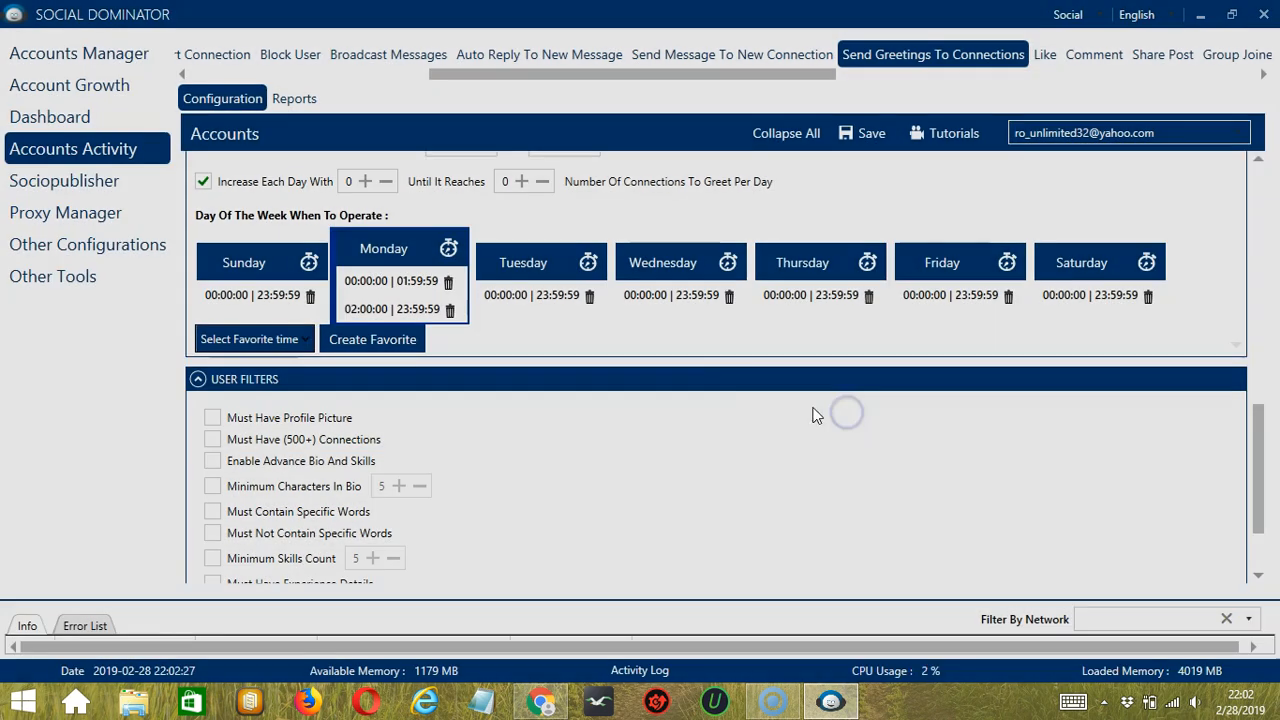
left_click(298, 340)
scroll(203, 523, "down", 6)
scroll(205, 525, "down", 5)
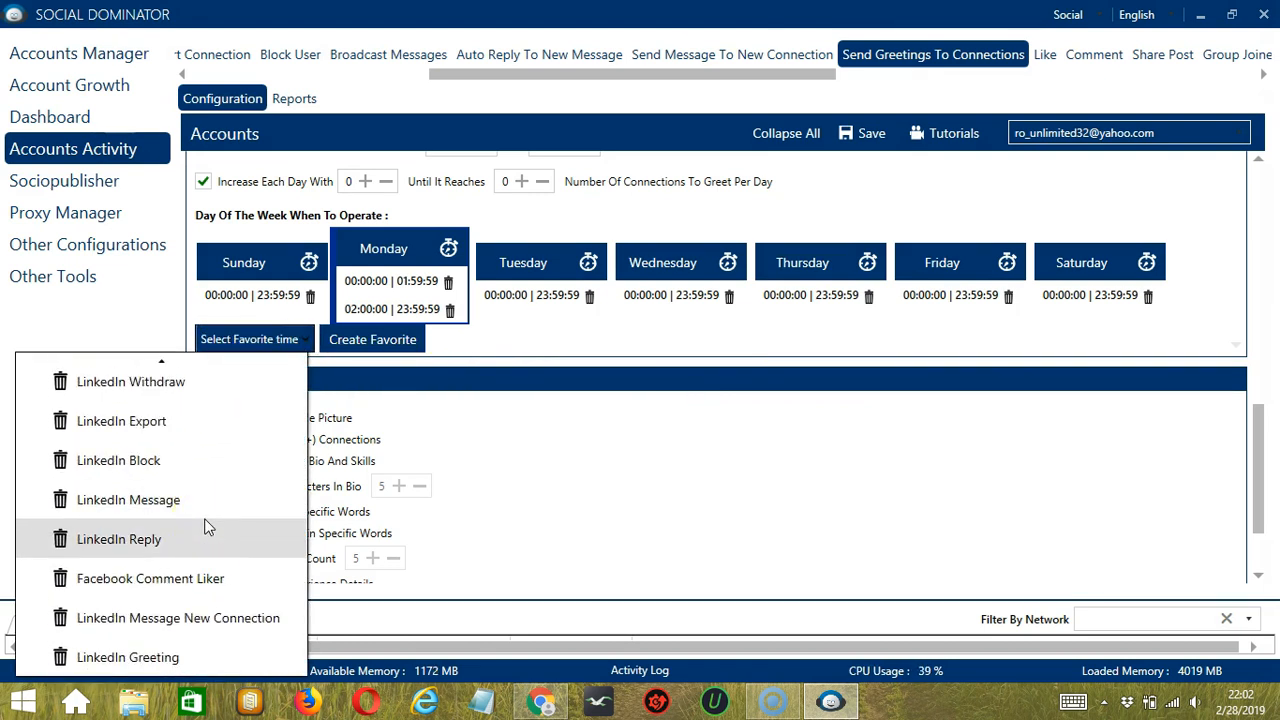
left_click(175, 655)
Step: Enable the user filters for profile picture, 500+ connections, advance bio and skills, and minimum characters in bio
scroll(630, 380, "down", 2)
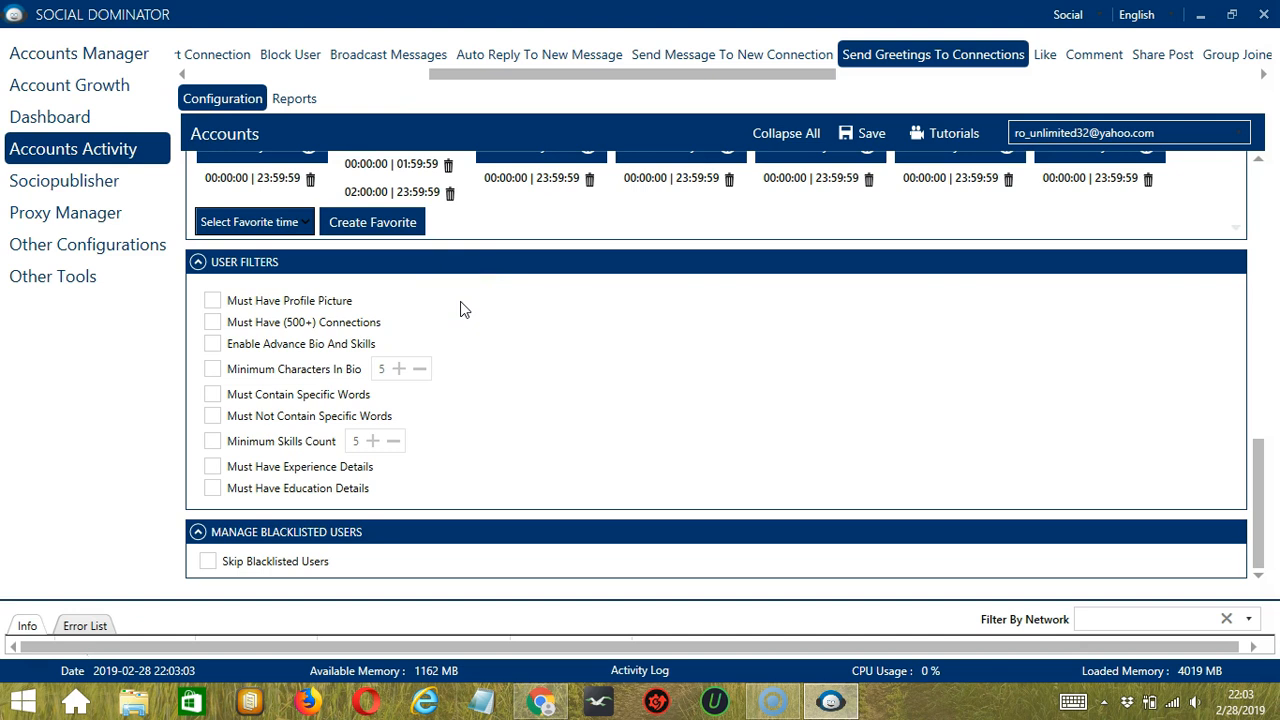
left_click(213, 302)
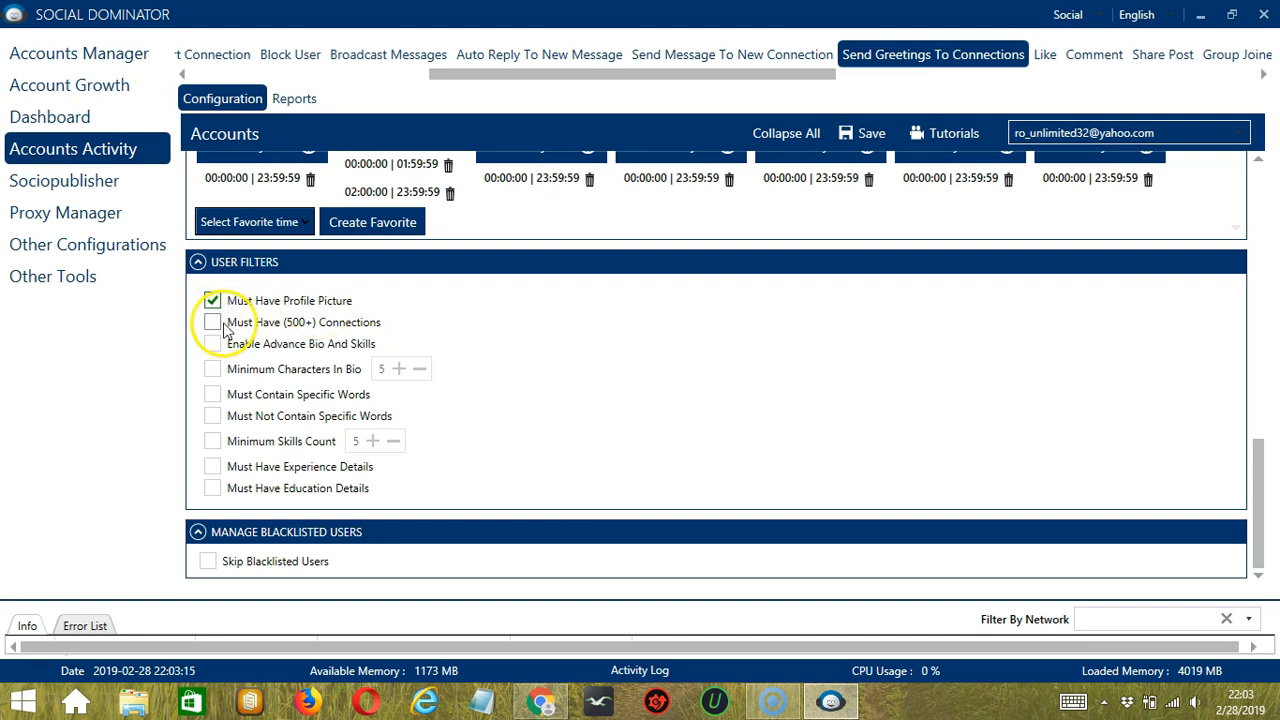
left_click(213, 325)
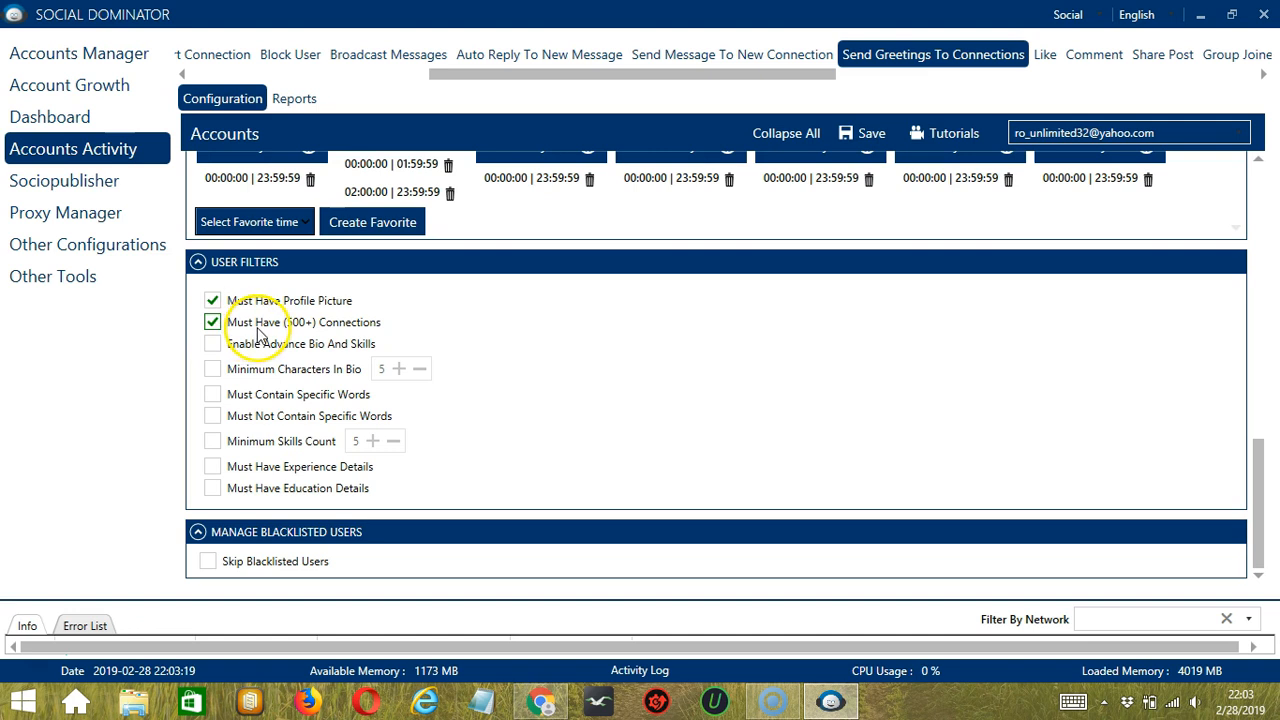
left_click(212, 344)
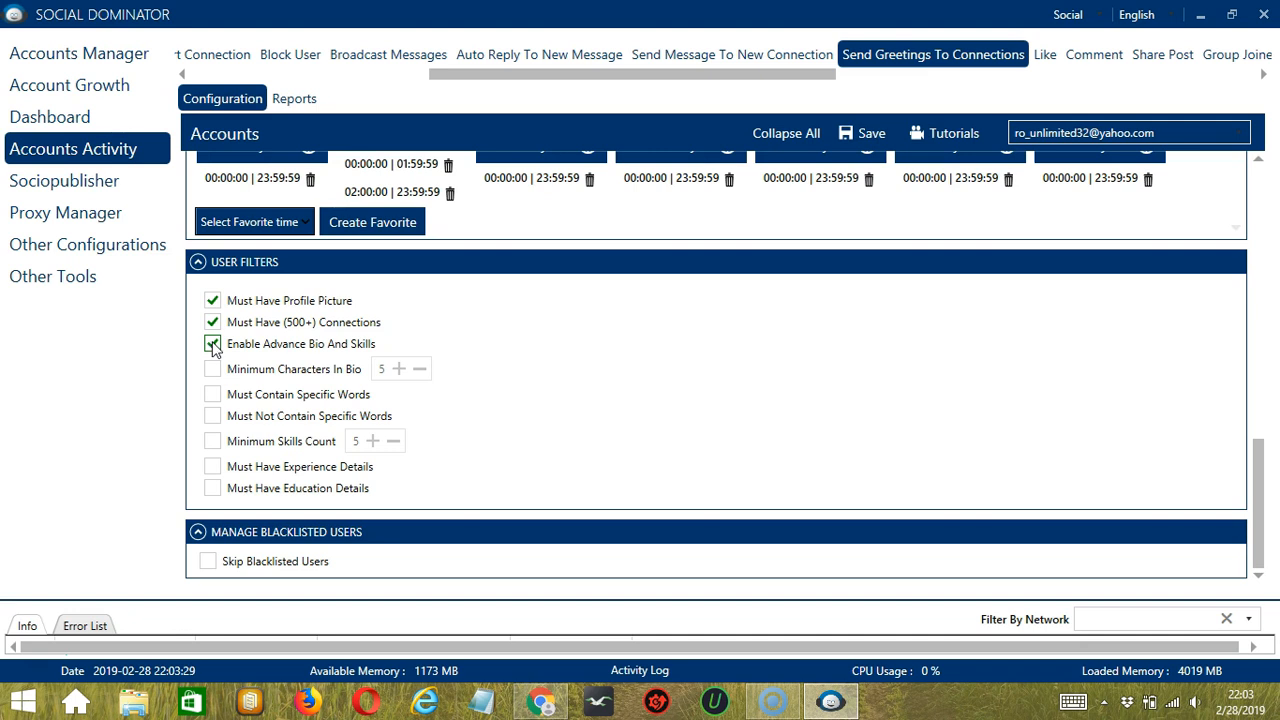
left_click(212, 369)
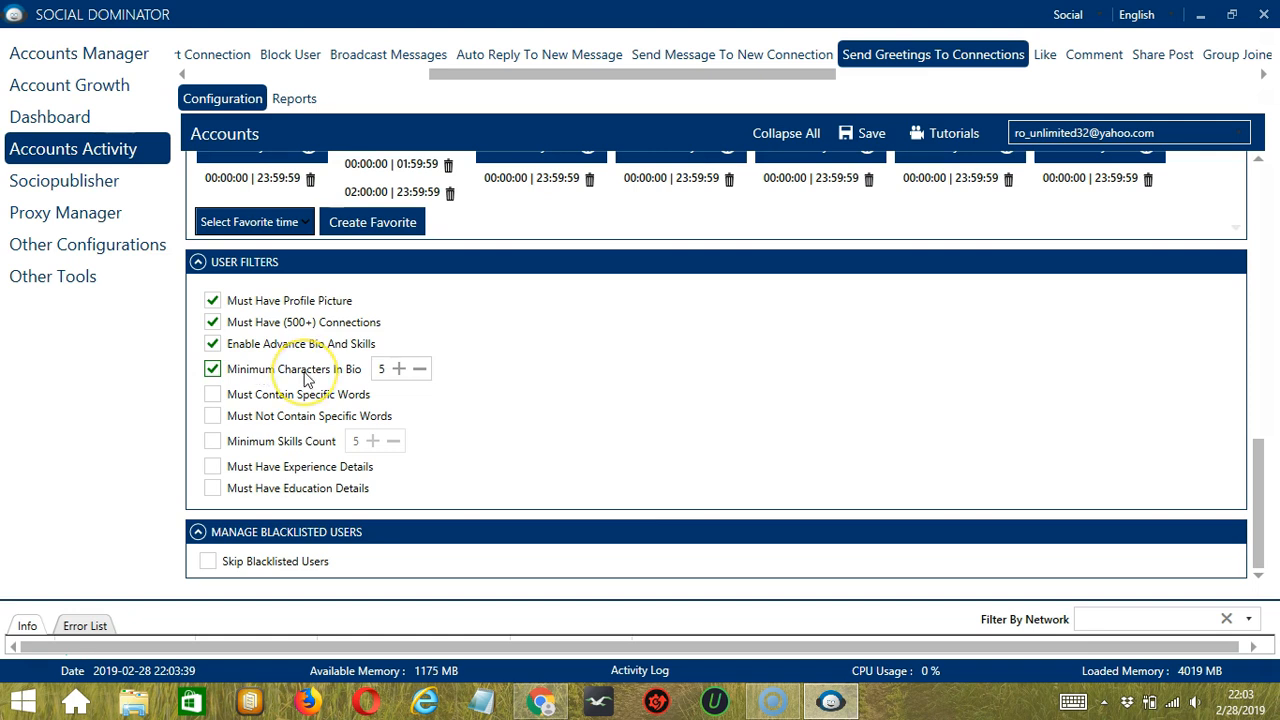
Step: Try the Must Contain Specific Words filter with the word "expert", and disable the filter again
left_click(214, 395)
left_click(299, 421)
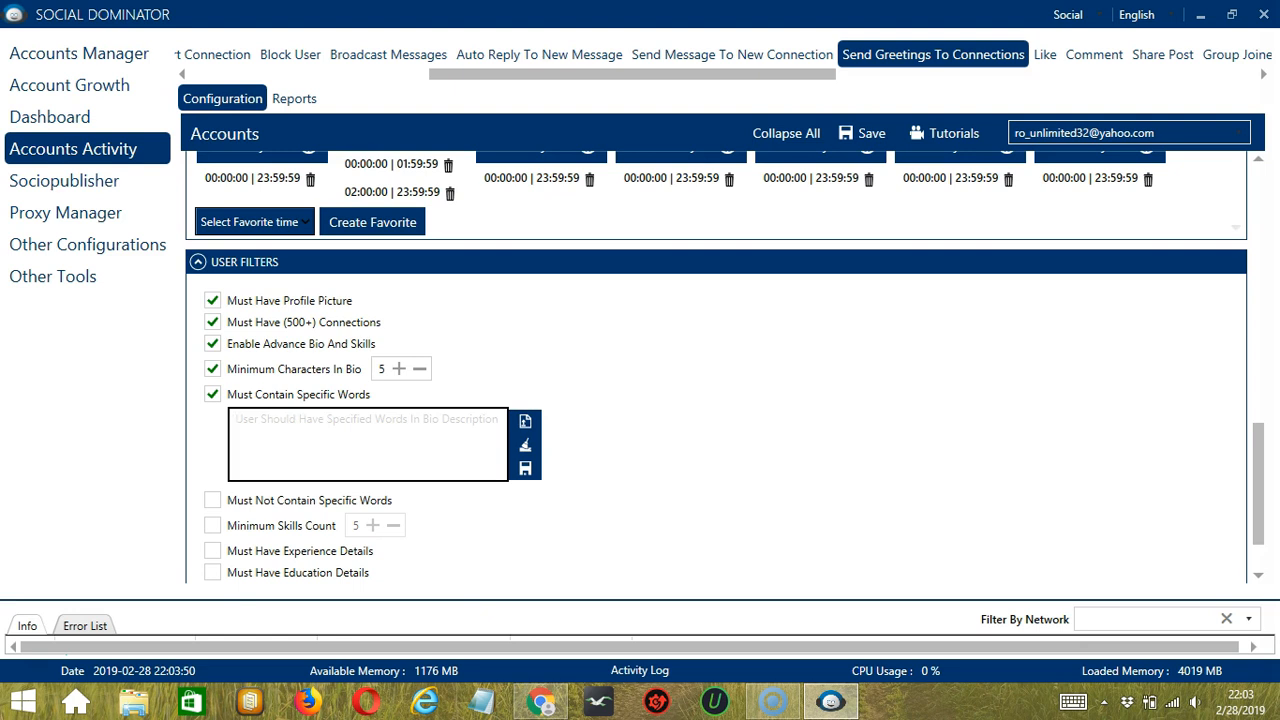
type("expert")
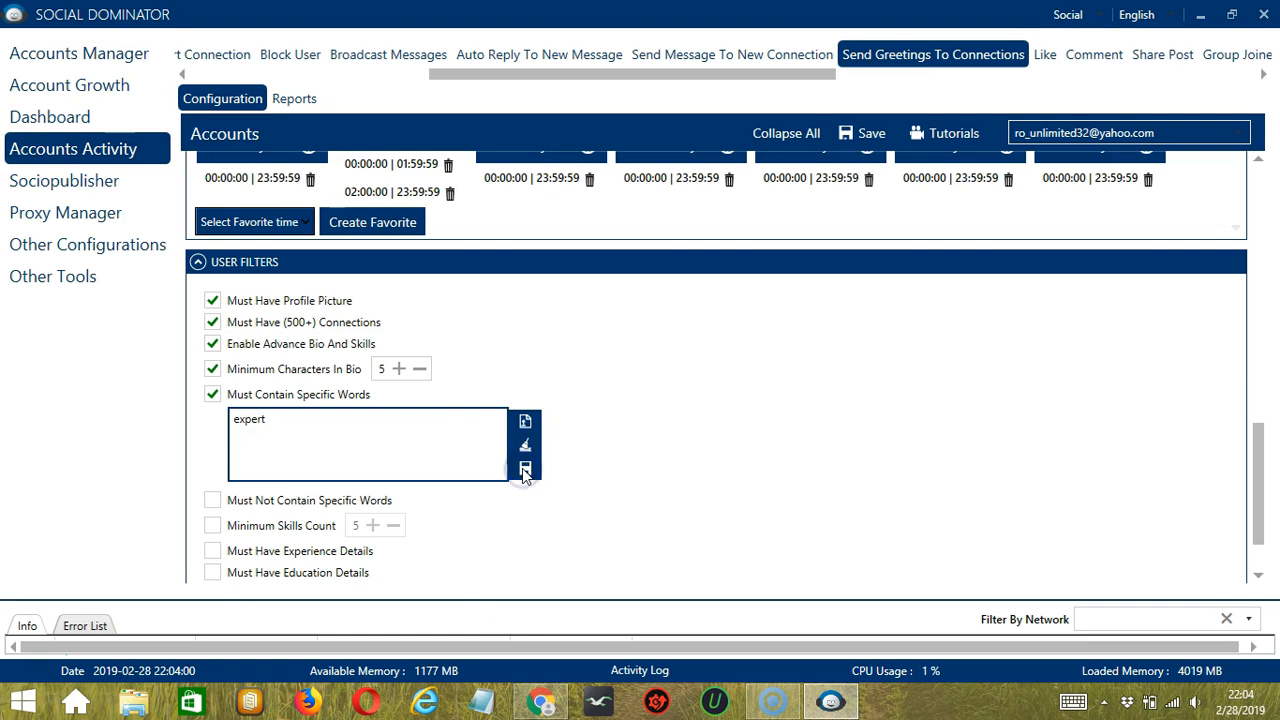
left_click(212, 395)
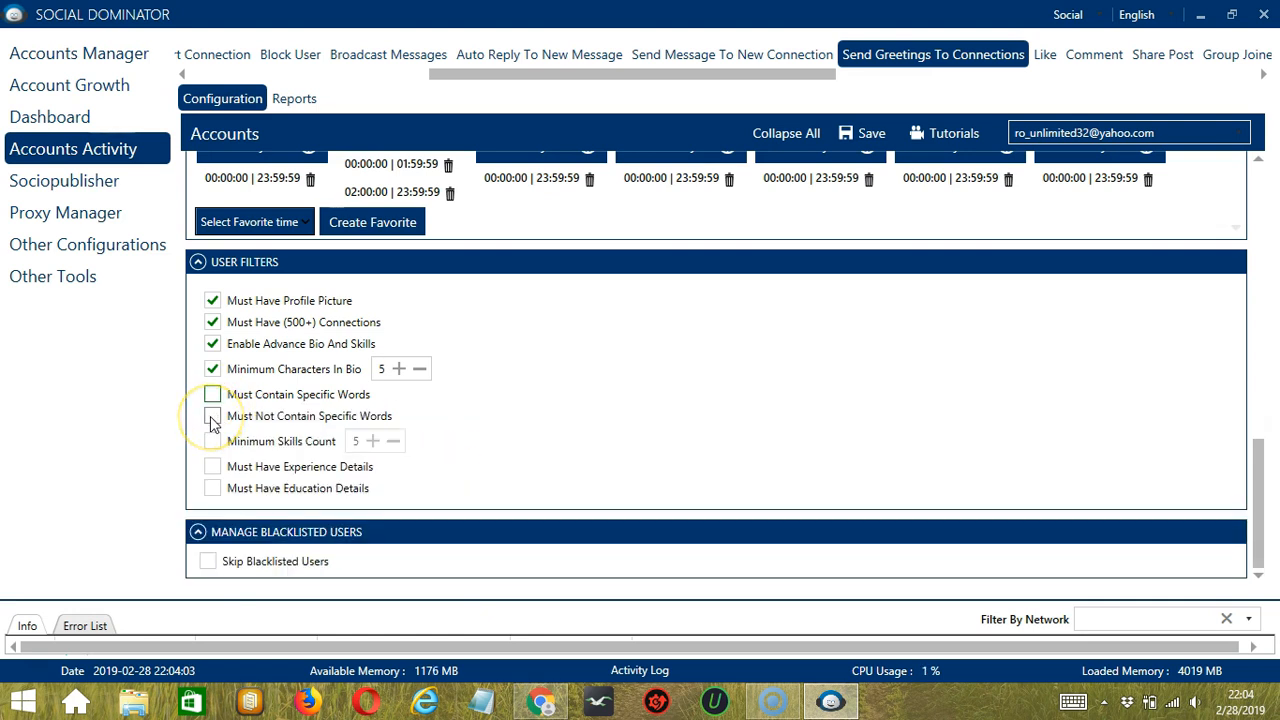
Step: Try the Must Not Contain Specific Words filter with "fresh graduate", and disable the filter again
left_click(212, 416)
left_click(348, 450)
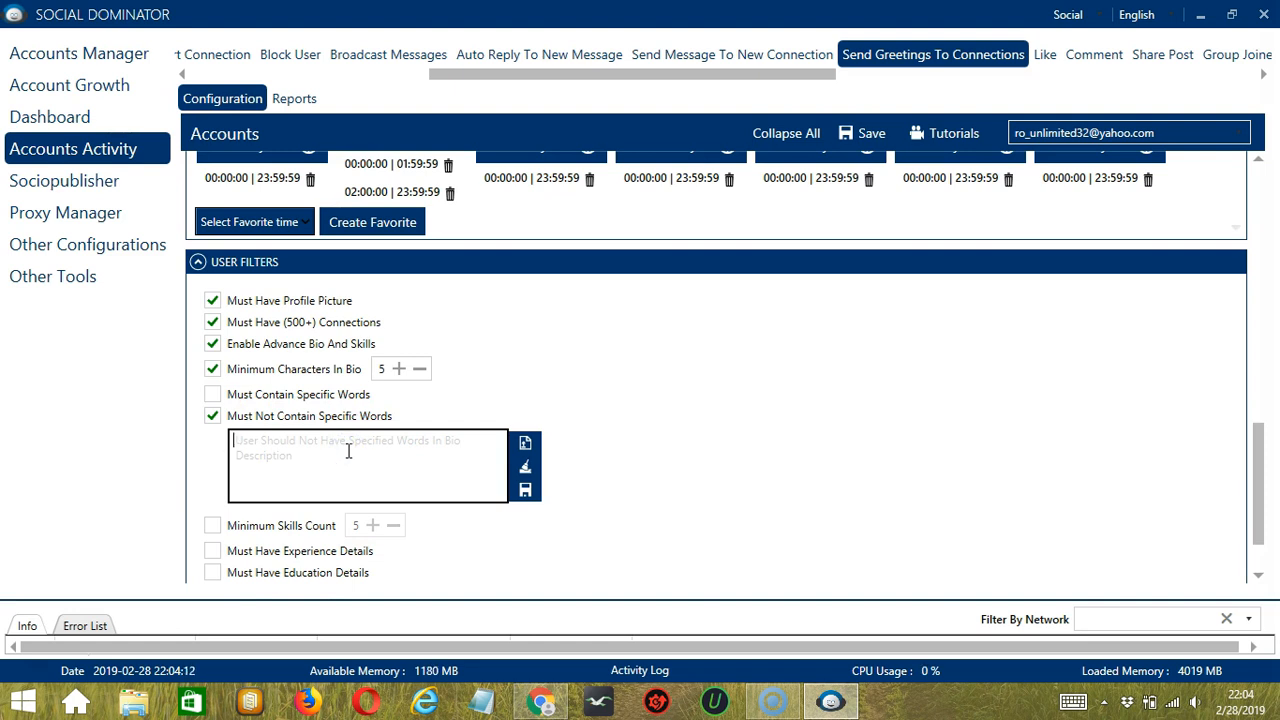
type("fresh graduate")
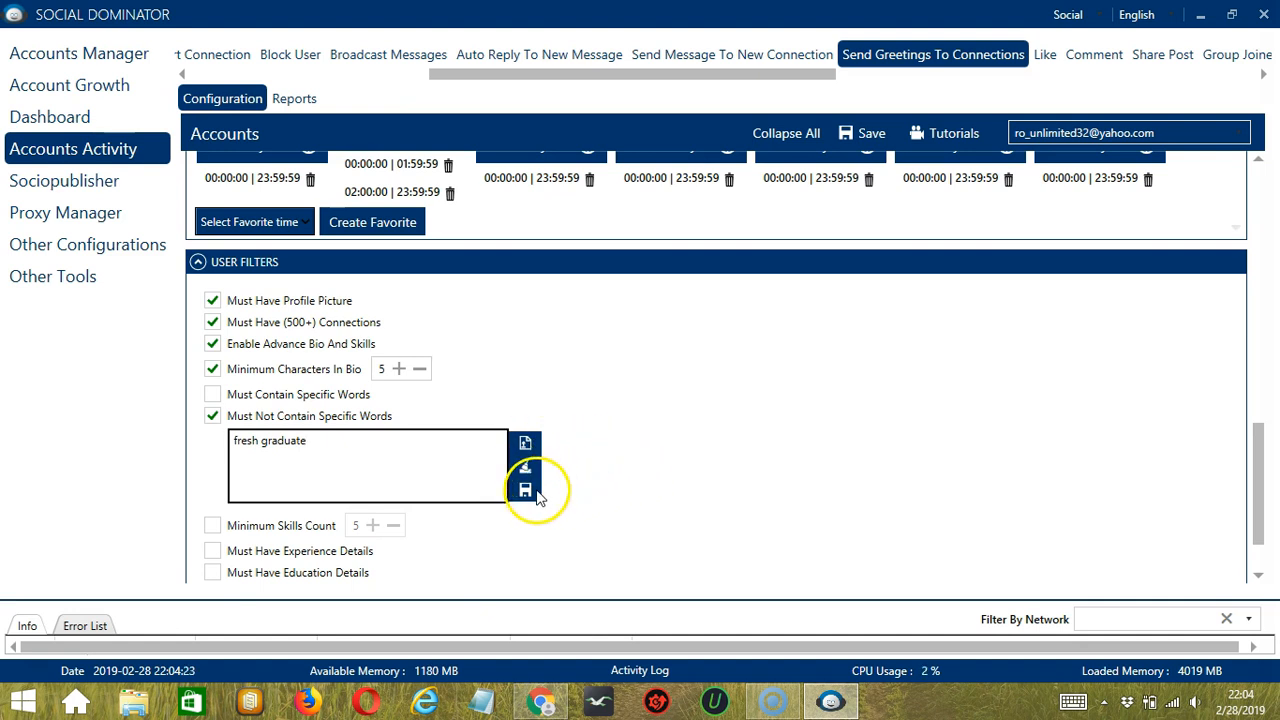
left_click(212, 415)
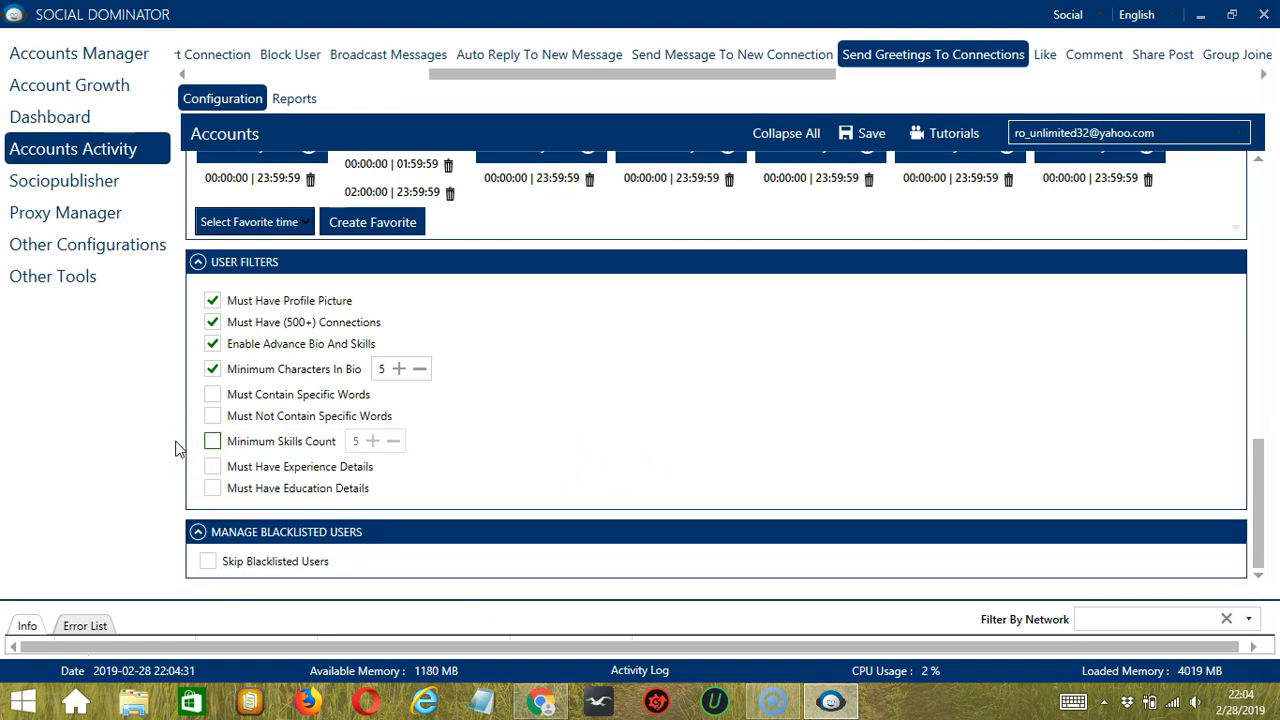
Step: Enable the user filters for minimum skills count, experience details and education details
left_click(212, 442)
left_click(213, 467)
left_click(212, 488)
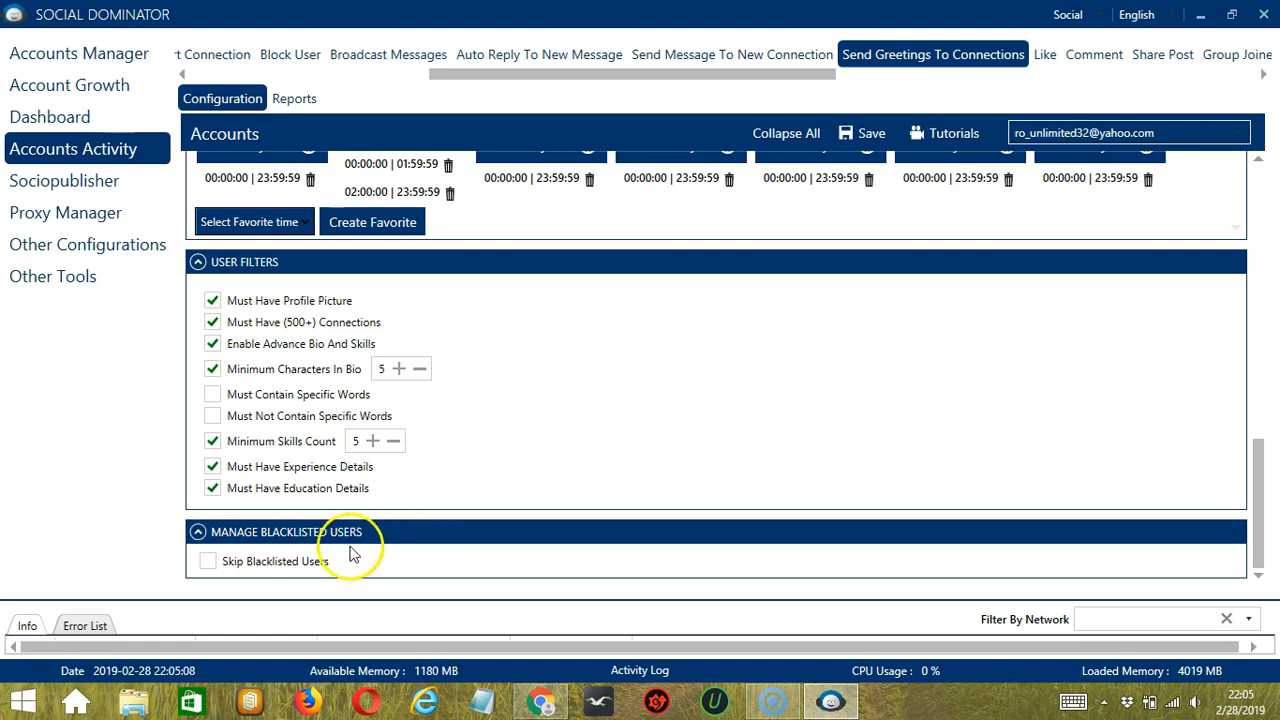
Step: Enable skipping of blacklisted users, using the Private Blacklist
left_click(207, 563)
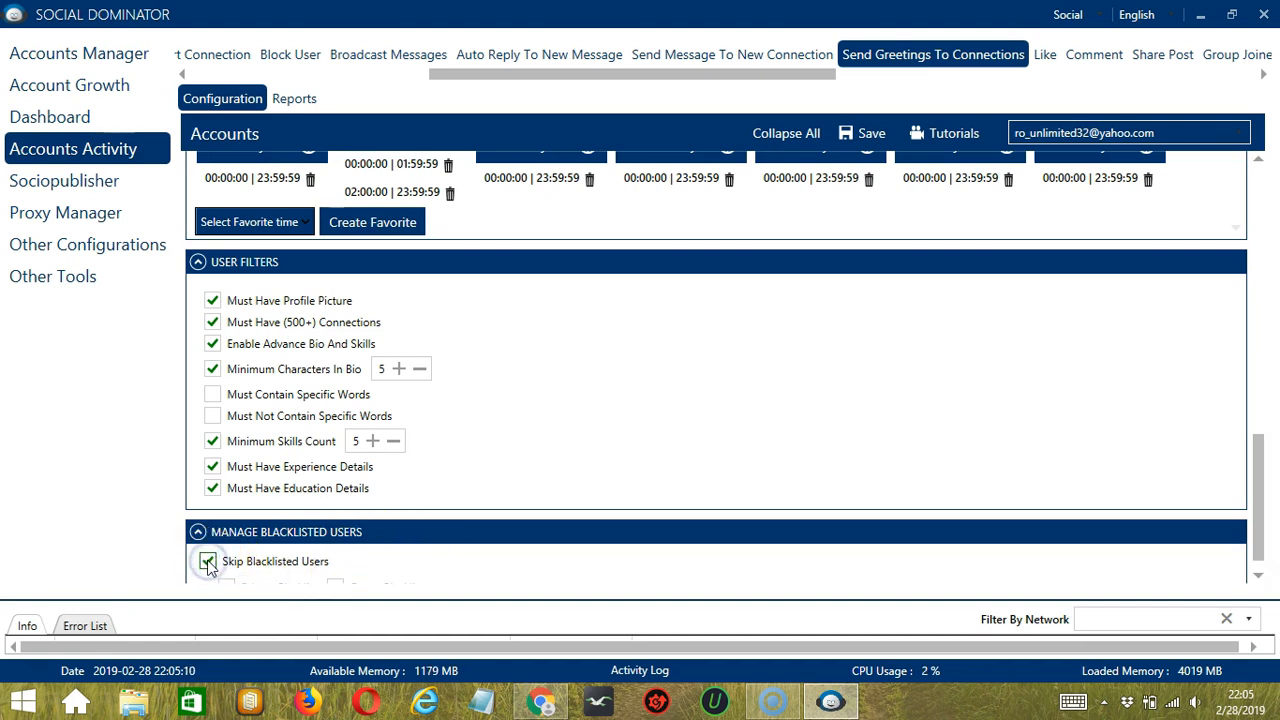
left_click(1259, 578)
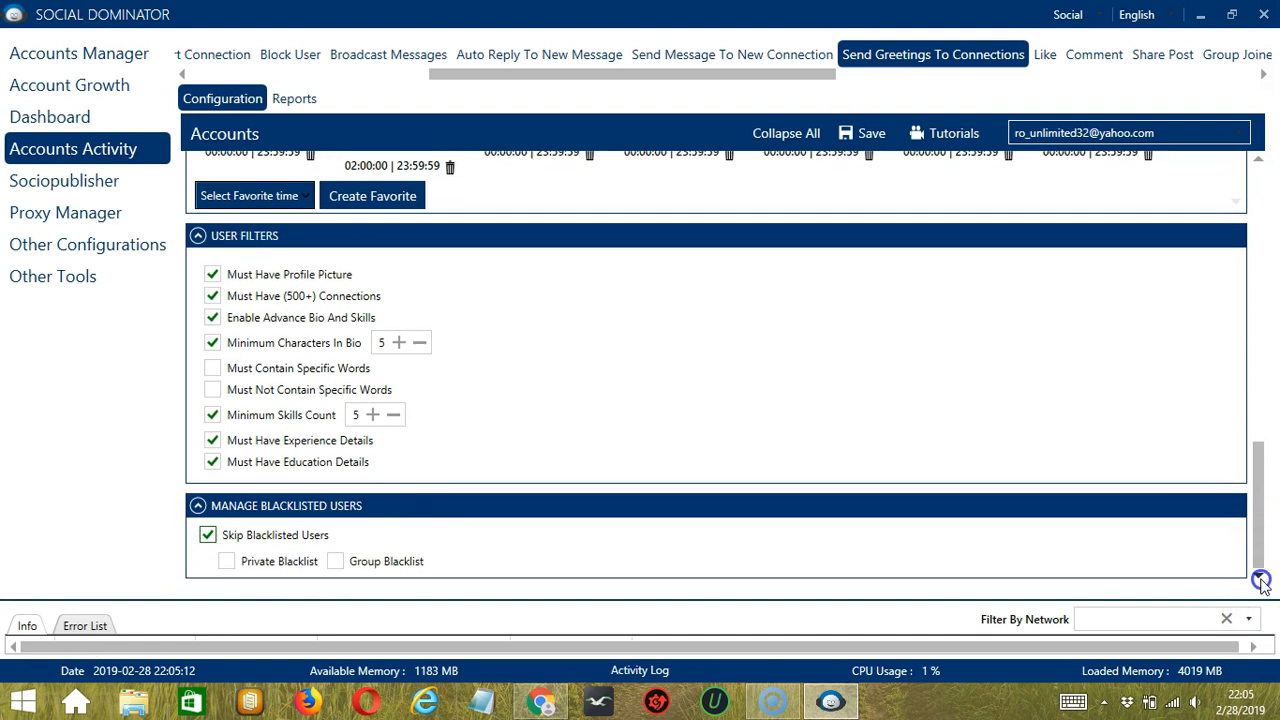
left_click(262, 565)
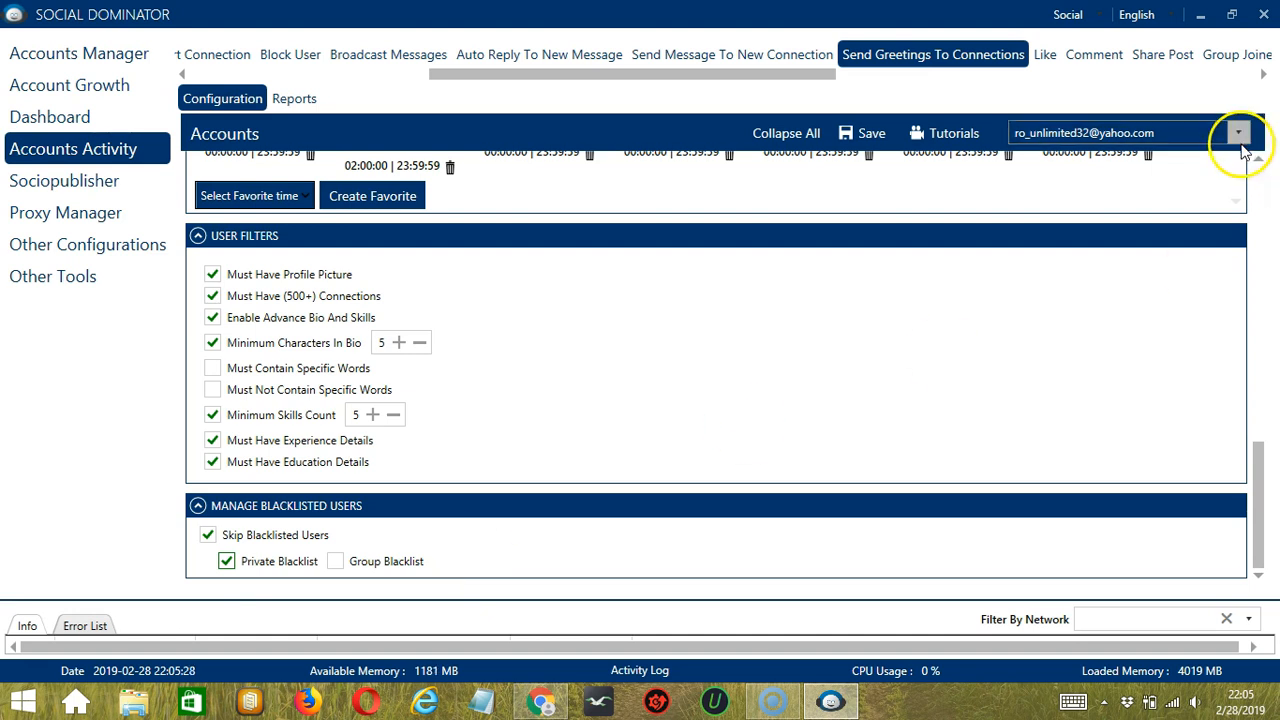
Step: Save the greeting configuration for the account and set its status to Active
left_click(1260, 172)
left_click(869, 136)
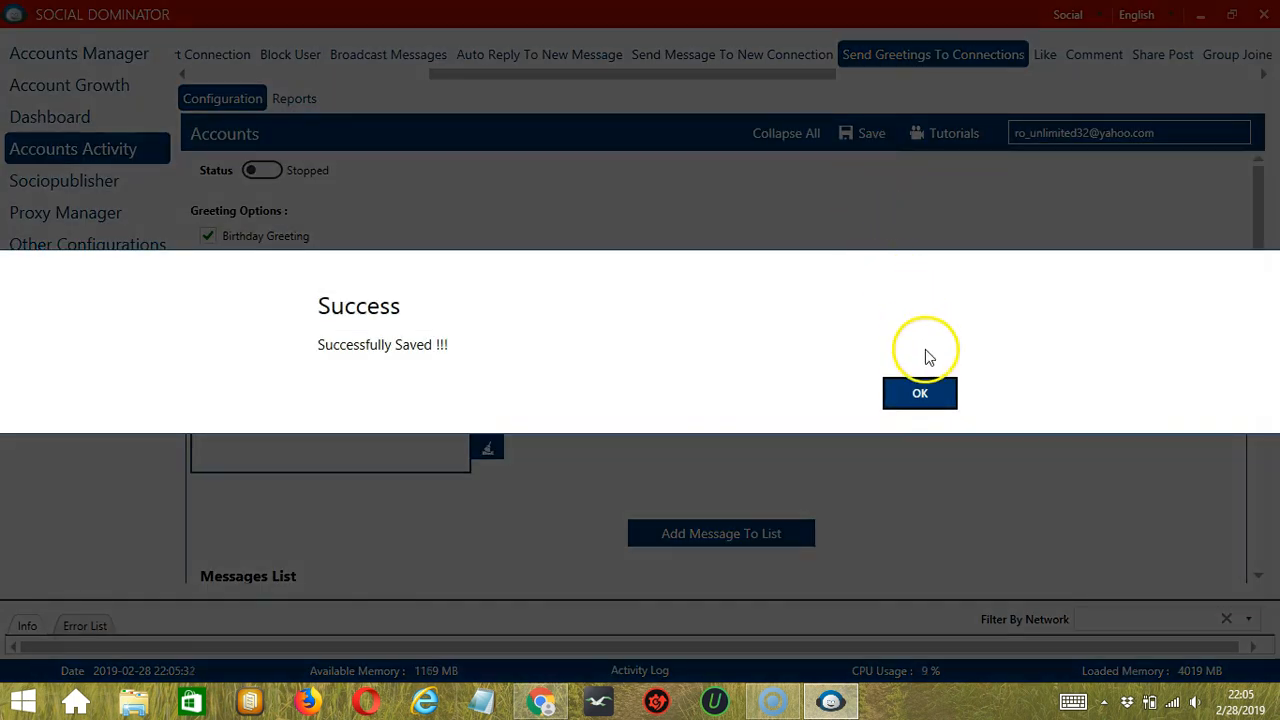
left_click(926, 392)
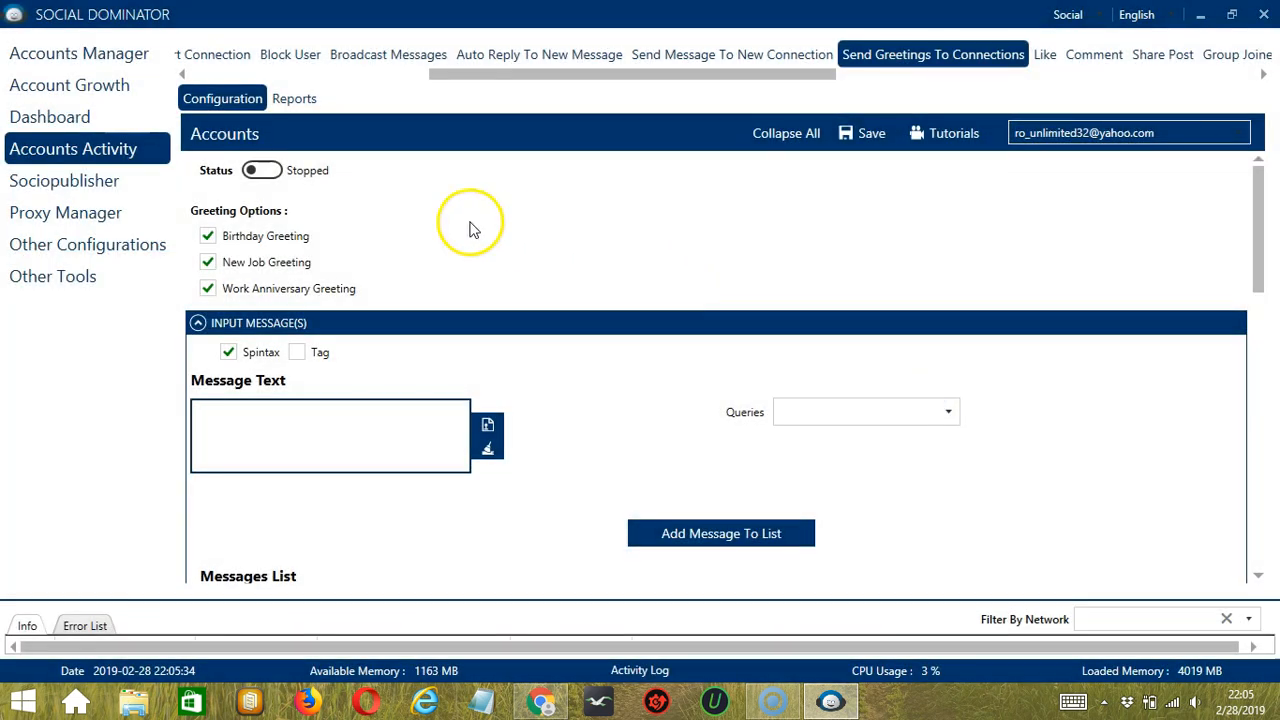
left_click(268, 171)
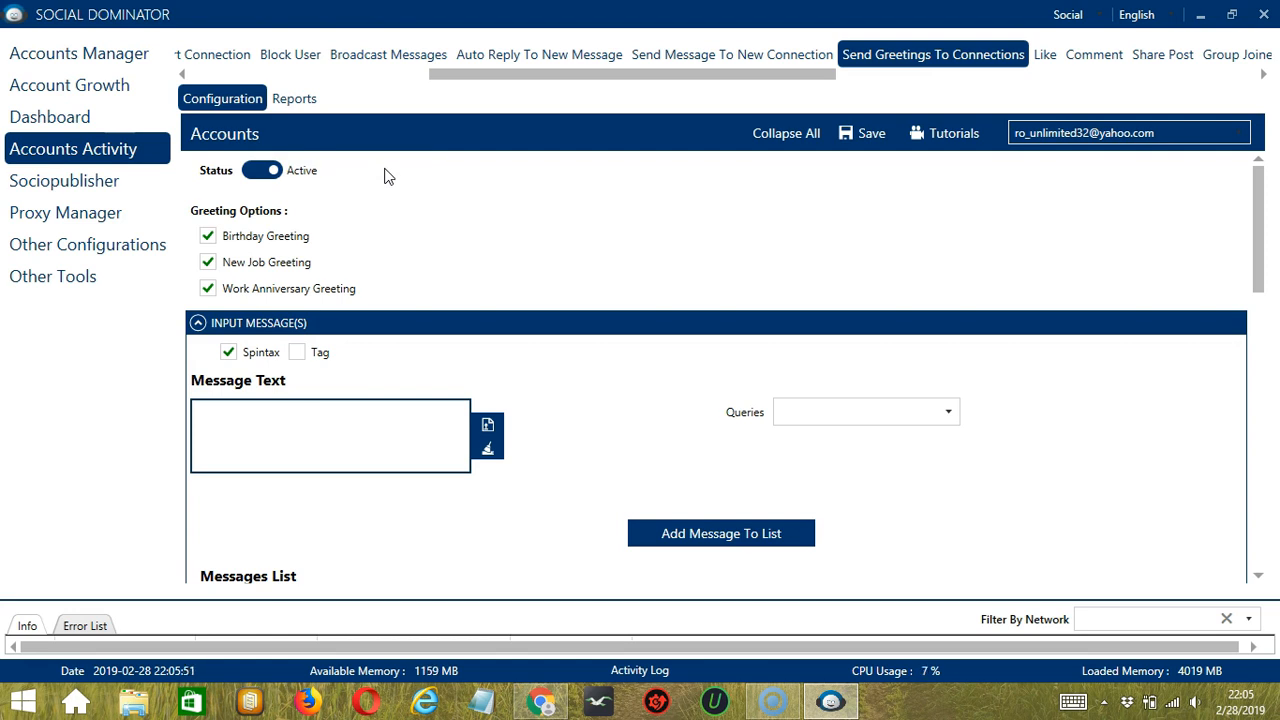
Step: Switch to the LinkedIn network and open the Messenger's Send Greetings To Connections campaign setup
left_click(1098, 16)
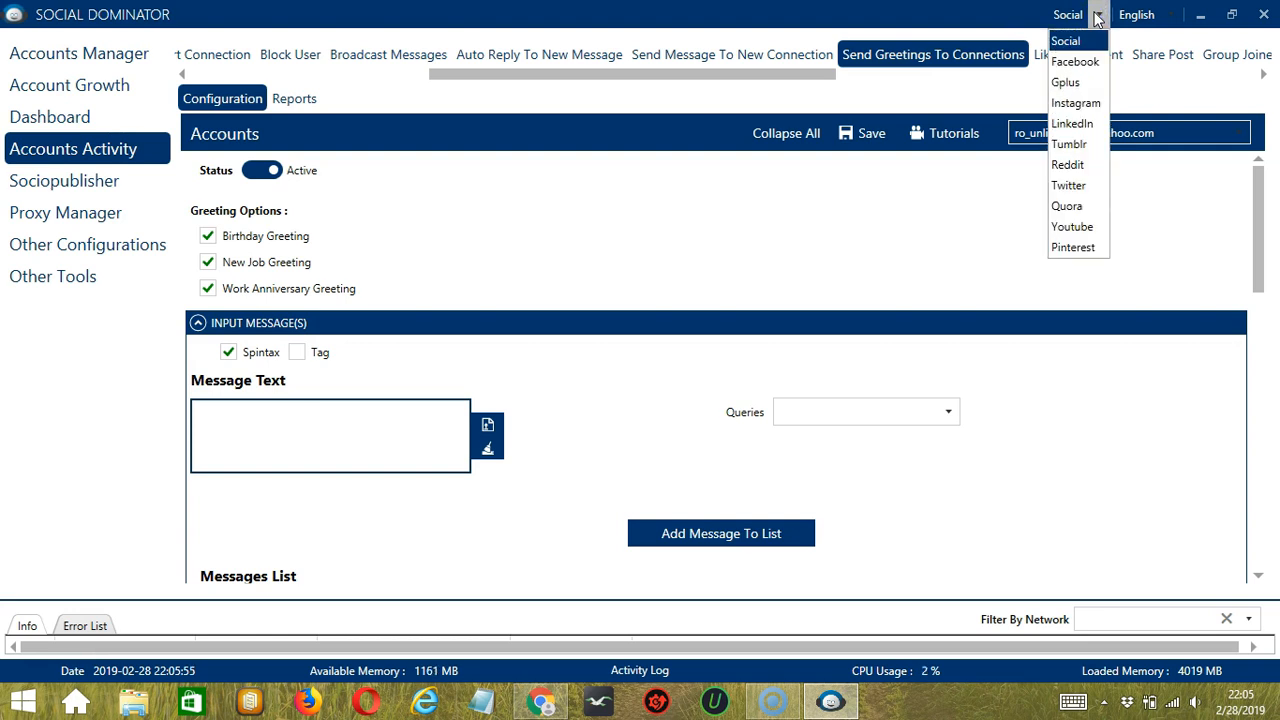
left_click(1076, 124)
left_click(968, 347)
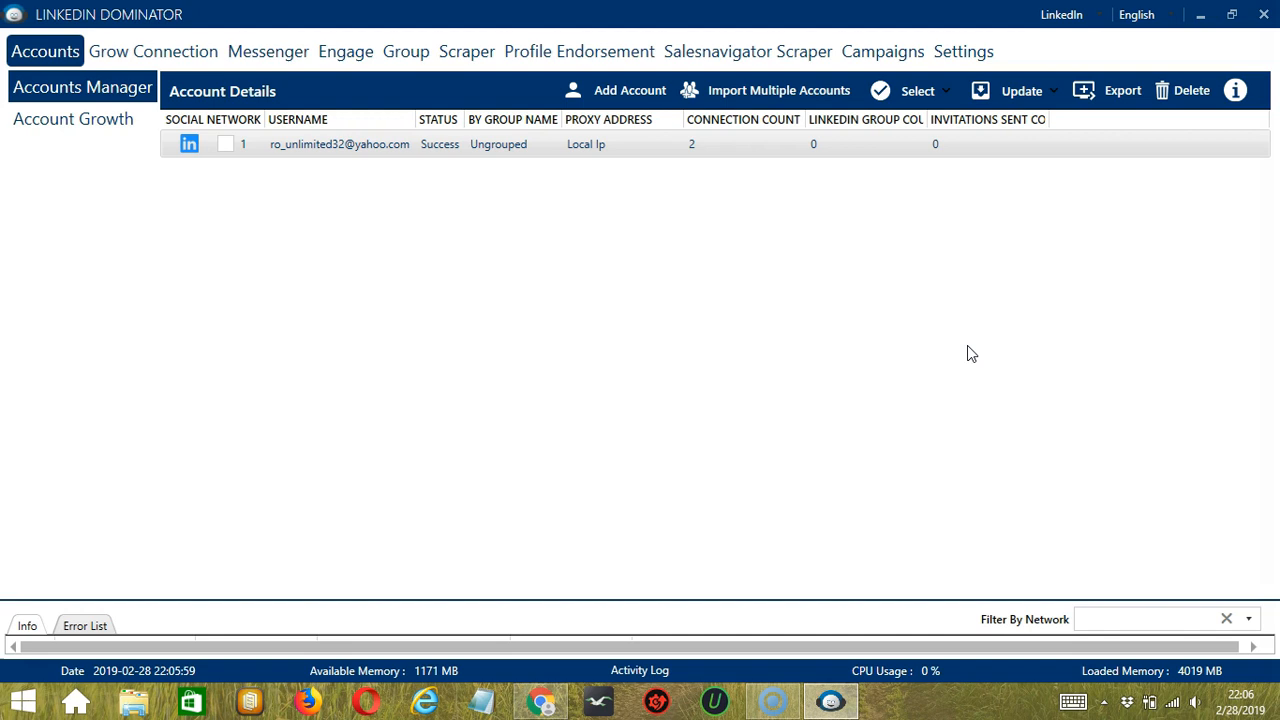
left_click(252, 60)
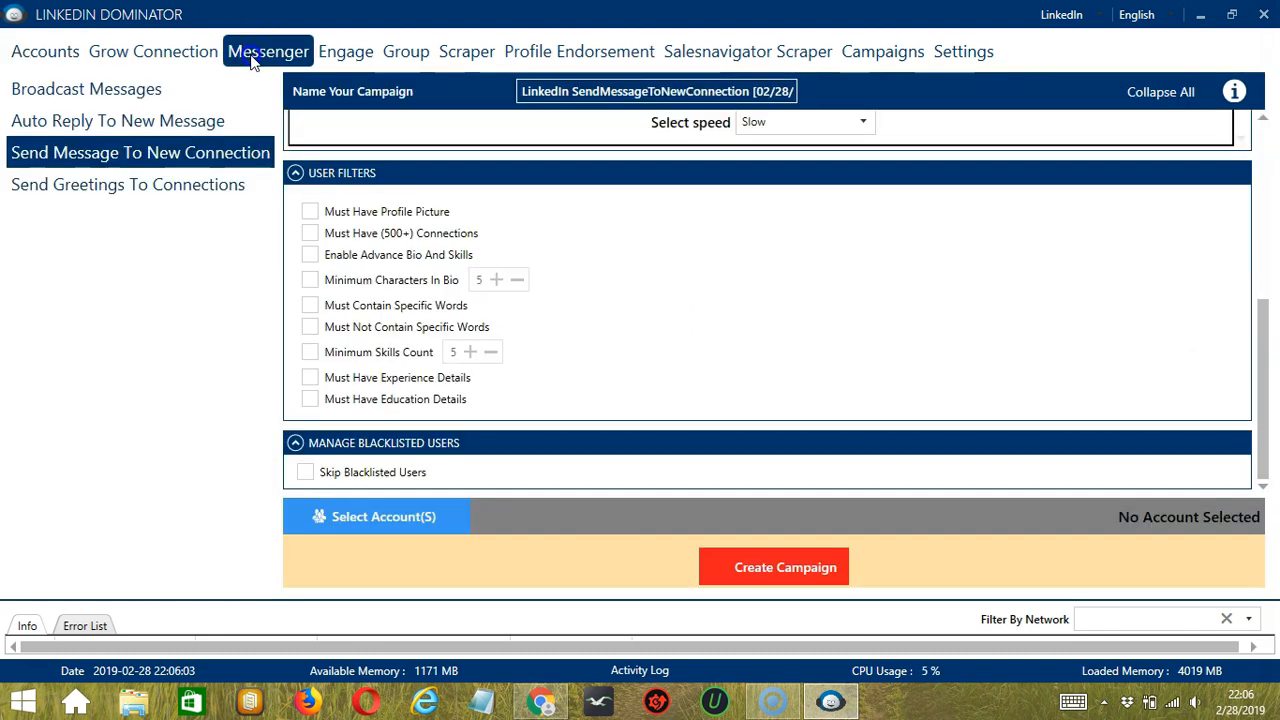
left_click(167, 188)
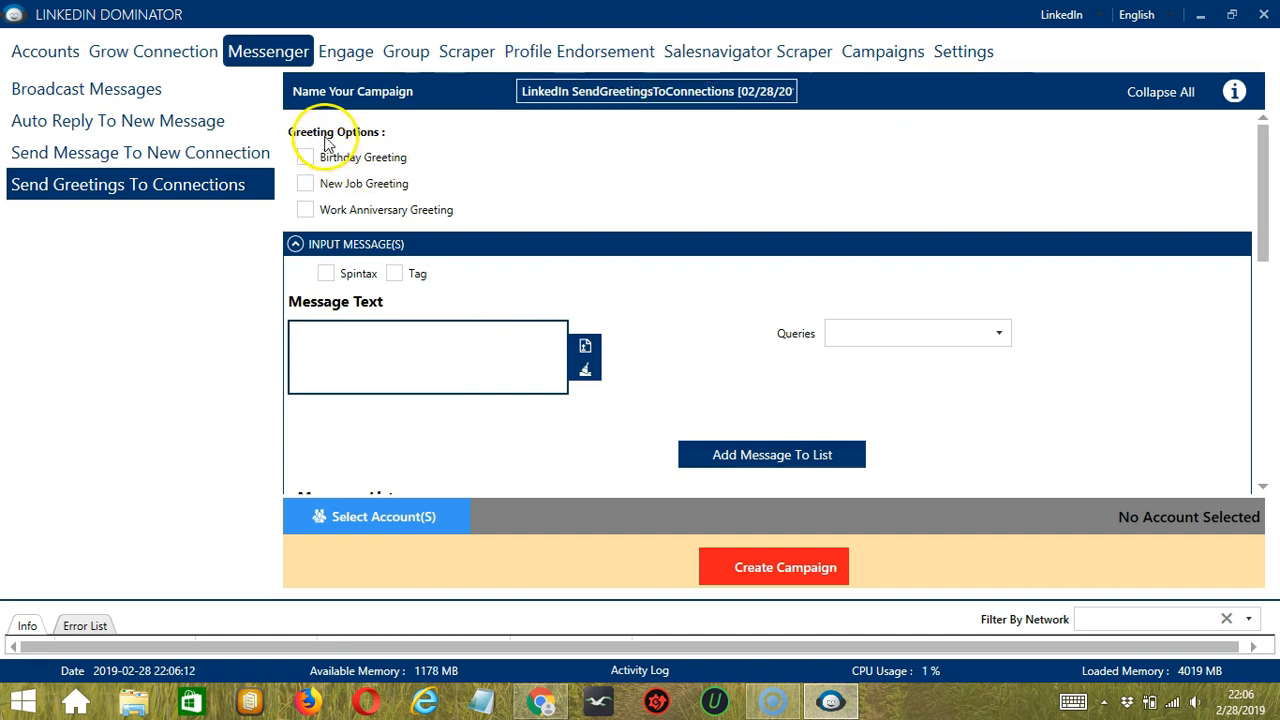
Step: Enable Work Anniversary Greeting for the campaign and import its message text from message.txt on the Desktop
left_click(333, 210)
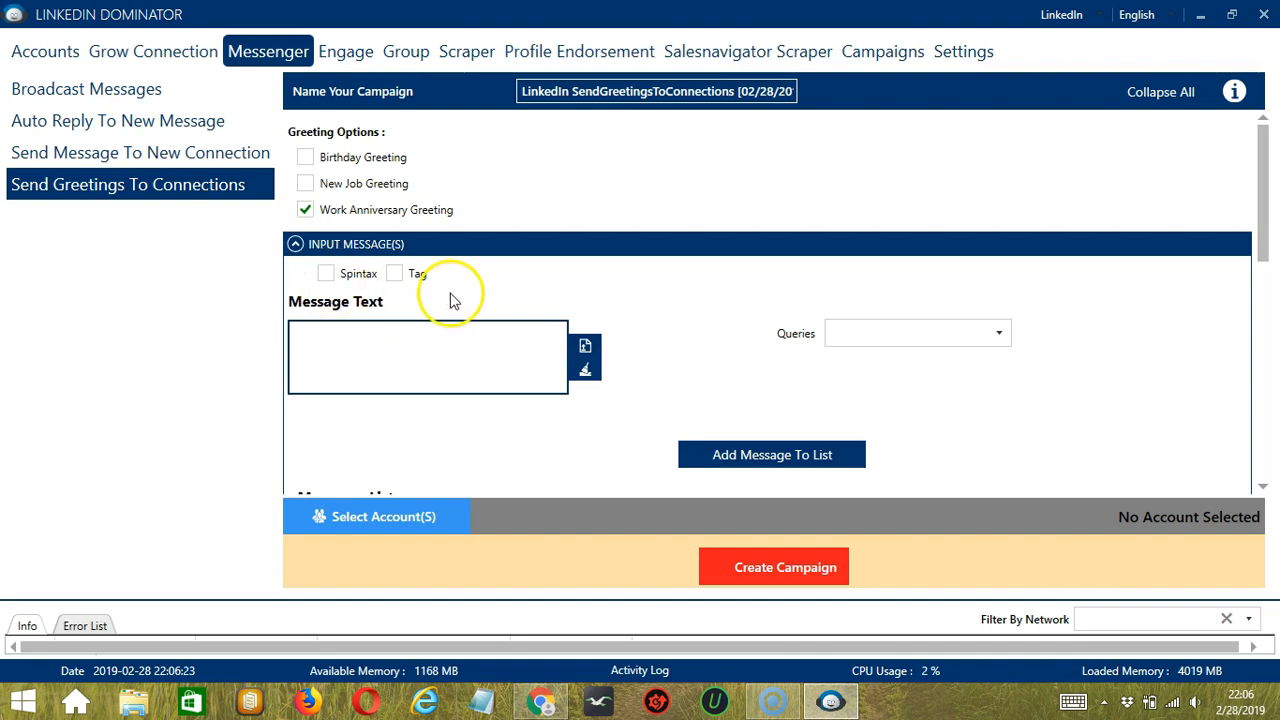
left_click(586, 347)
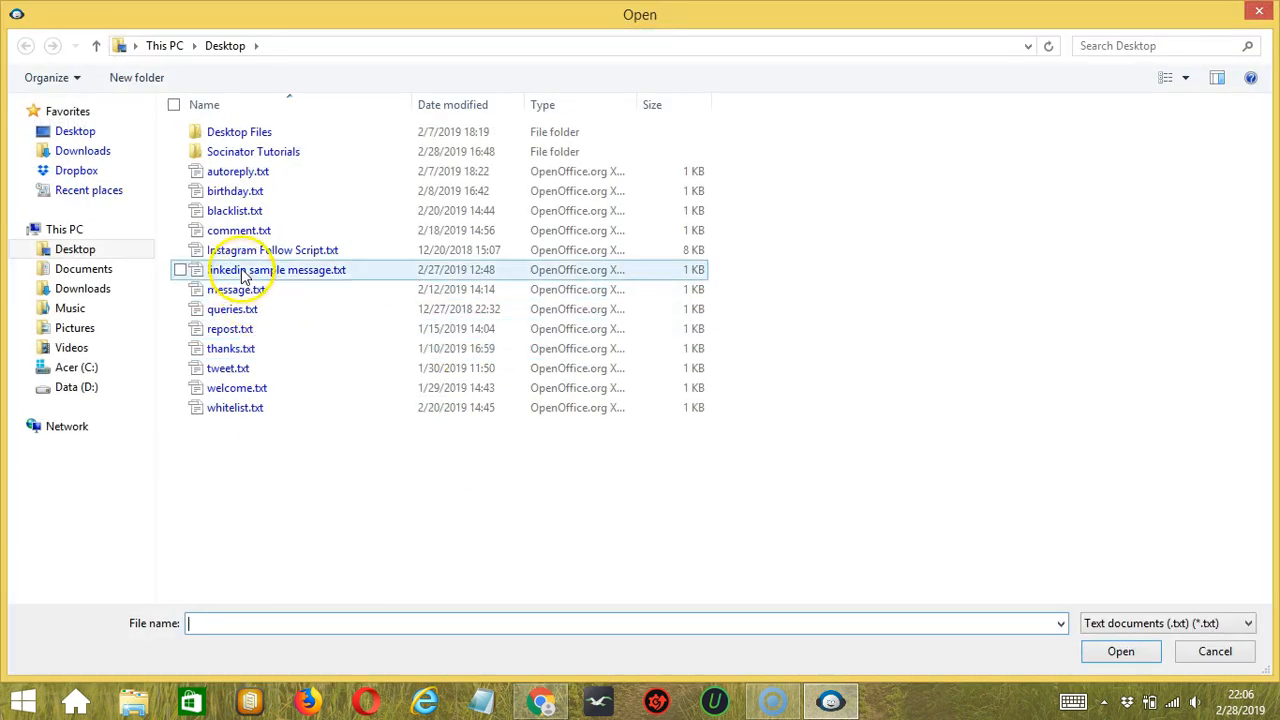
left_click(247, 290)
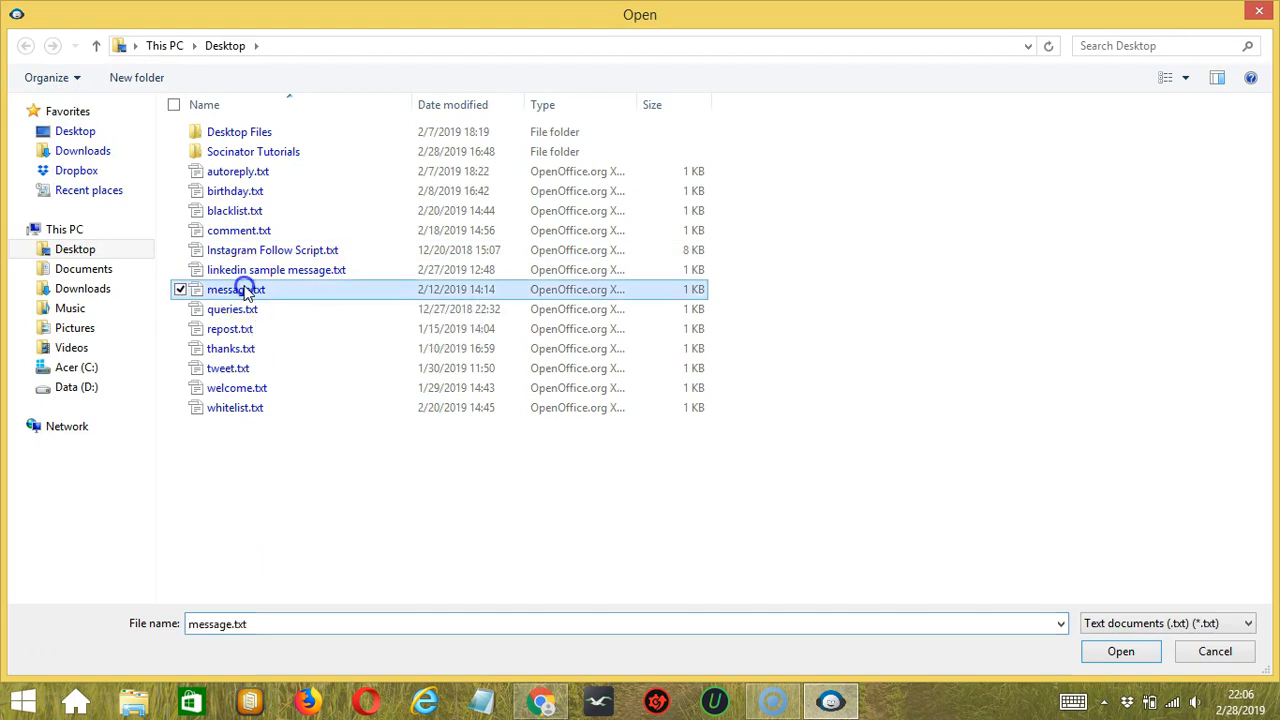
left_click(1121, 655)
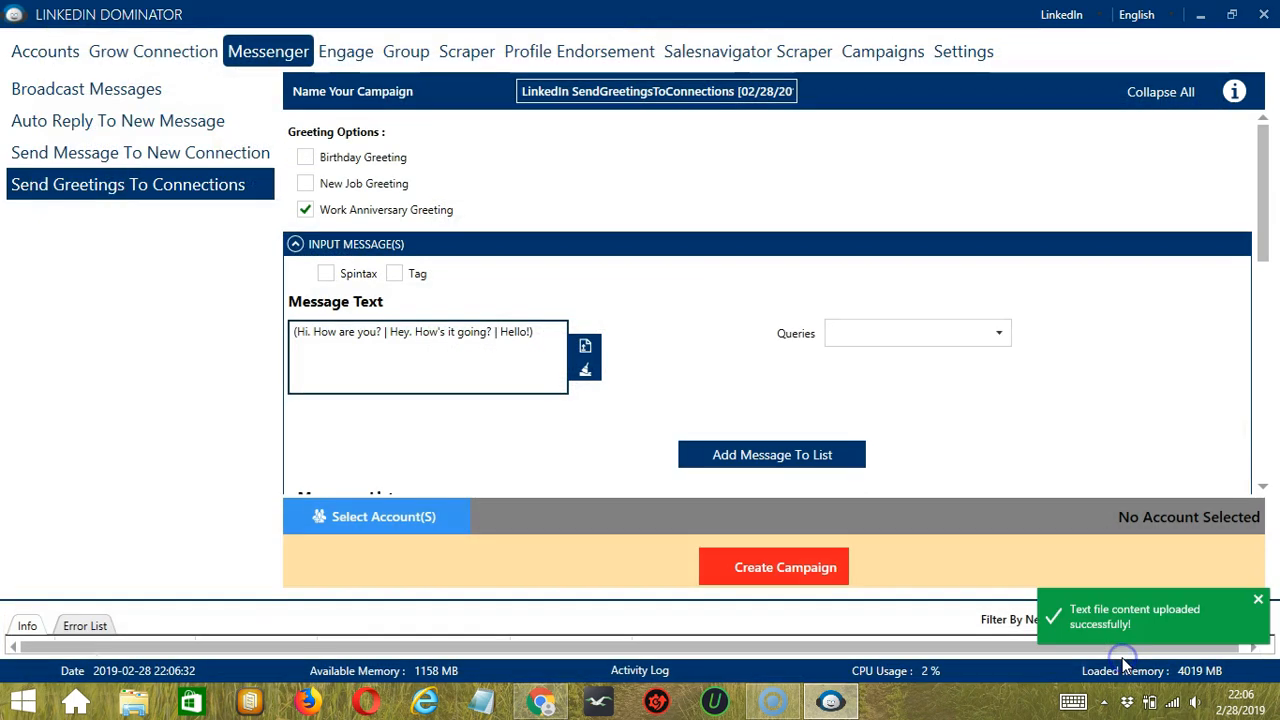
Step: Enable Spintax, assign the Work Anniversary Greeting query to the imported message, and add it to the message list
left_click(328, 274)
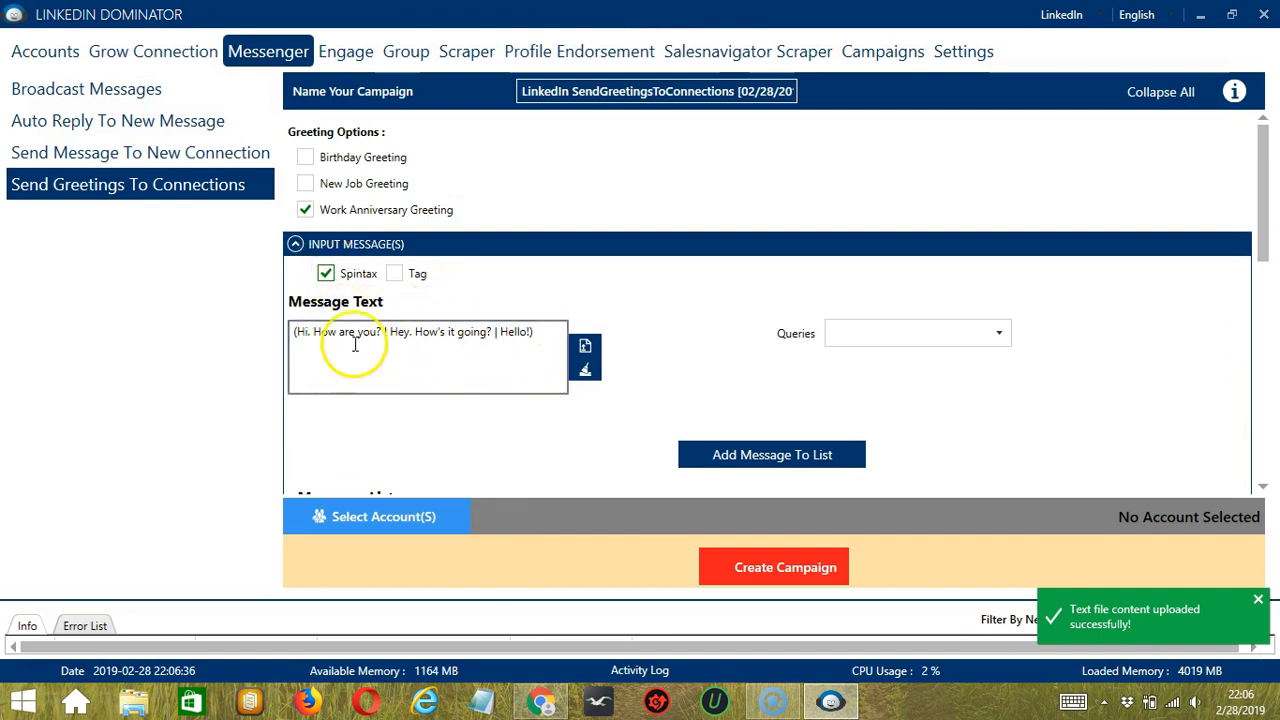
left_click(909, 339)
left_click(941, 427)
left_click(765, 383)
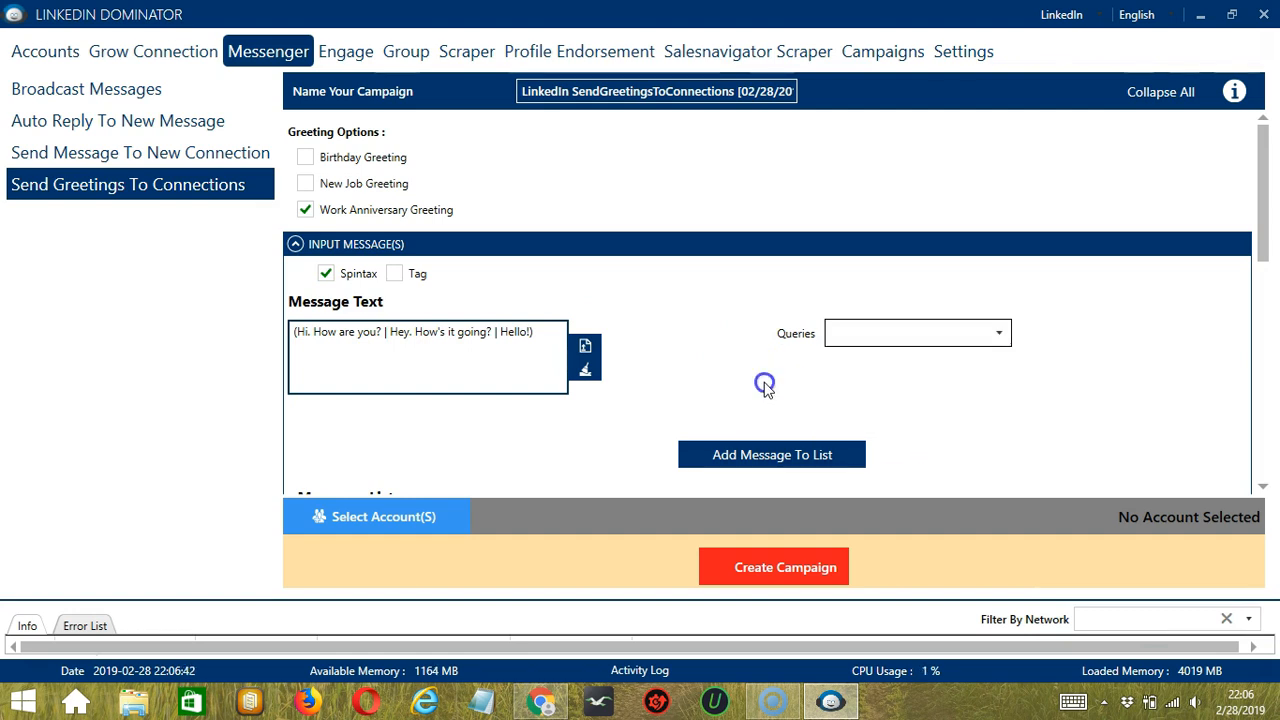
left_click(857, 455)
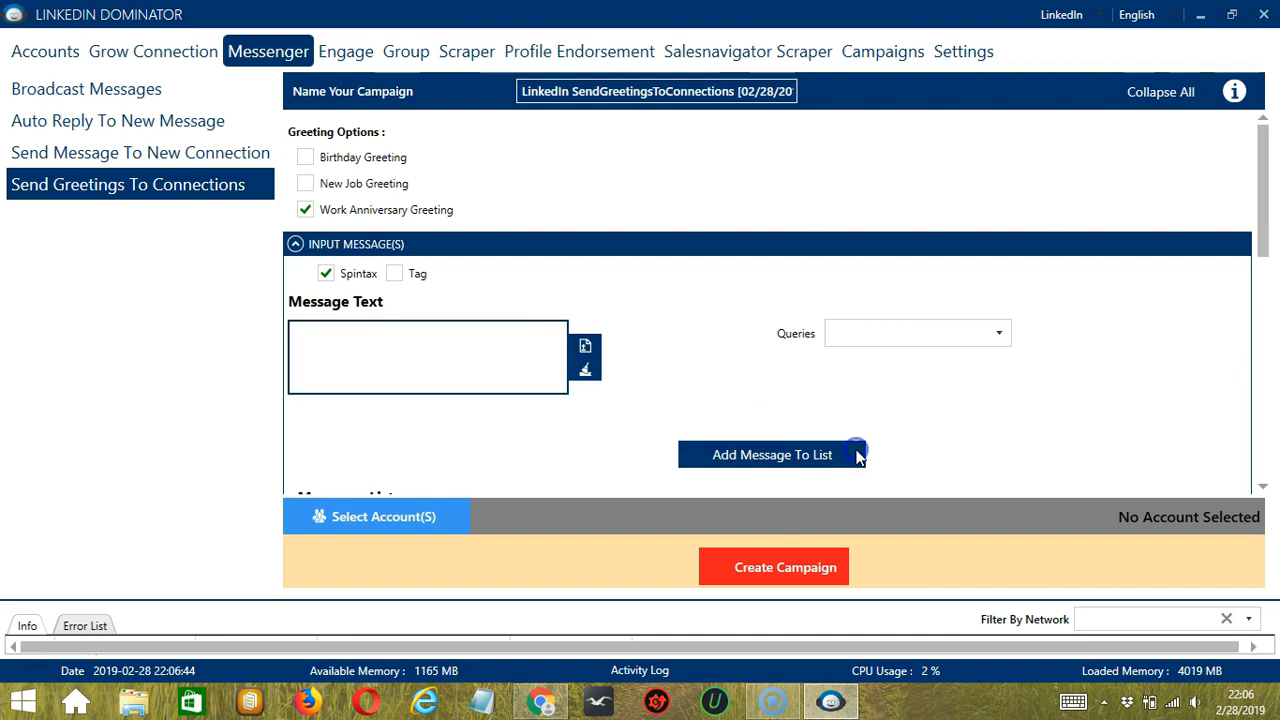
Step: Filter users to require a profile picture, 500+ connections, experience and education details, and skip blacklisted users on the Private Blacklist
left_click(1263, 490)
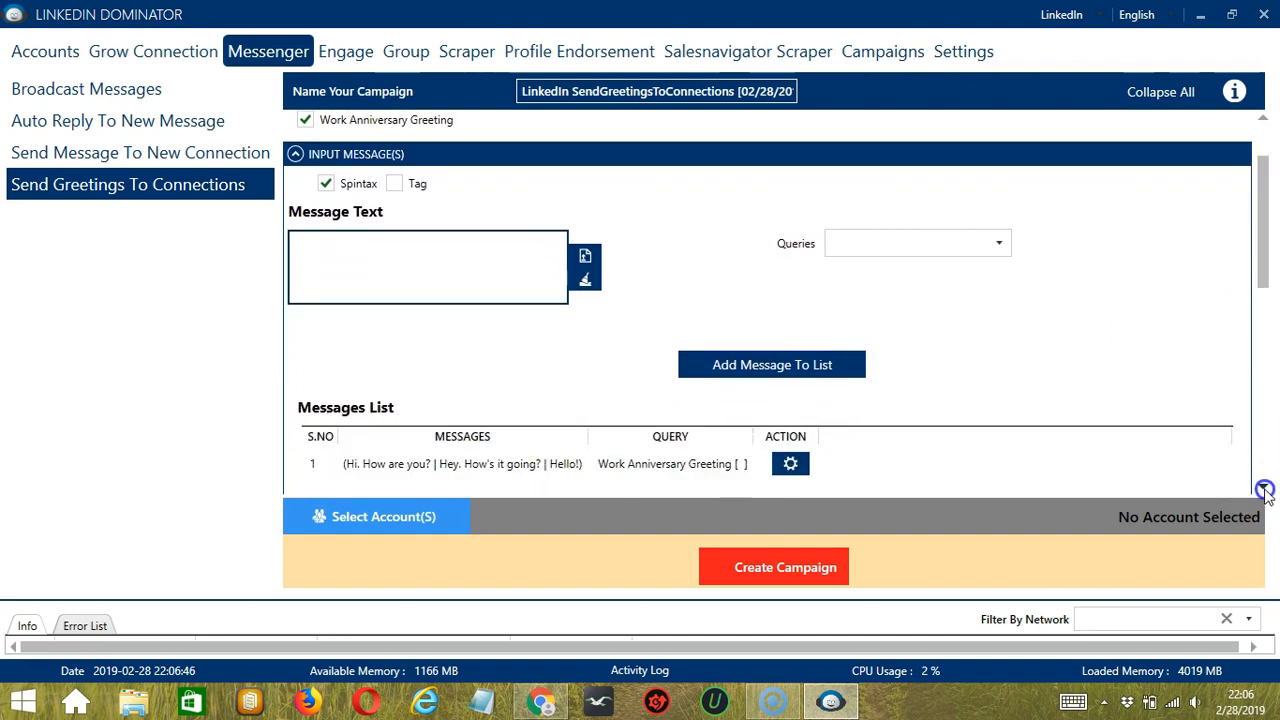
left_click_drag(1263, 490, 1263, 490)
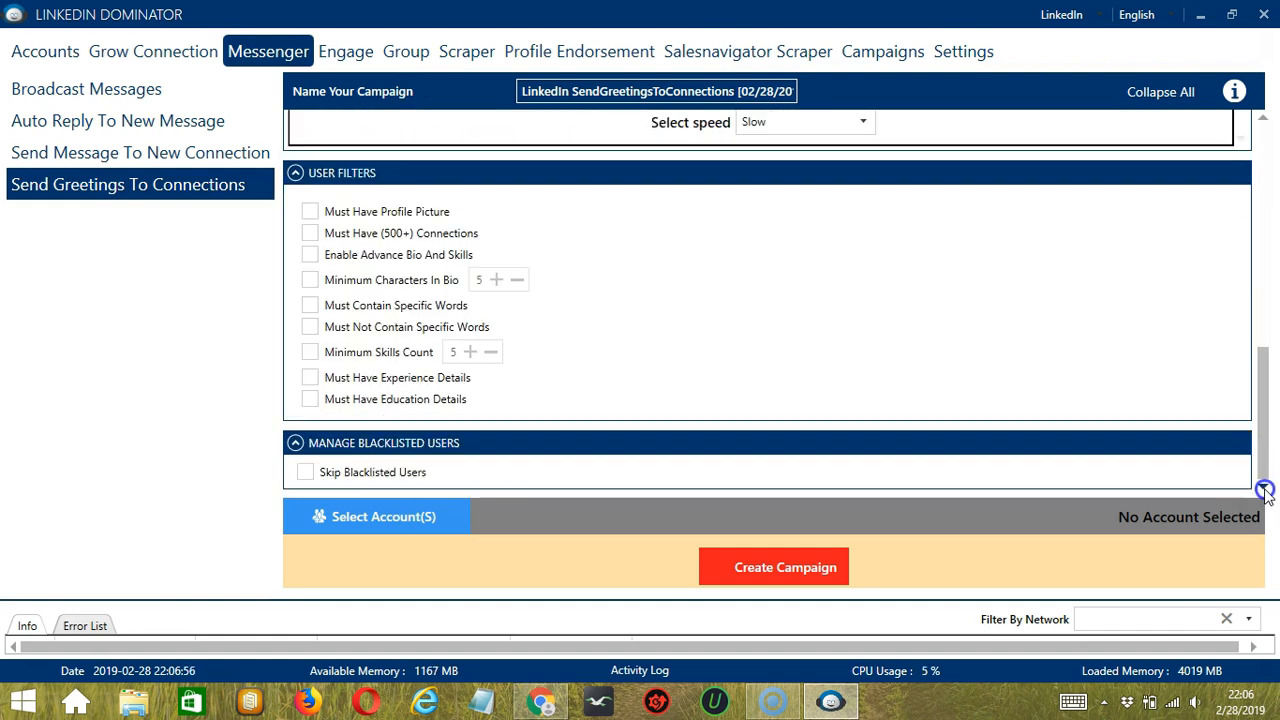
left_click(311, 234)
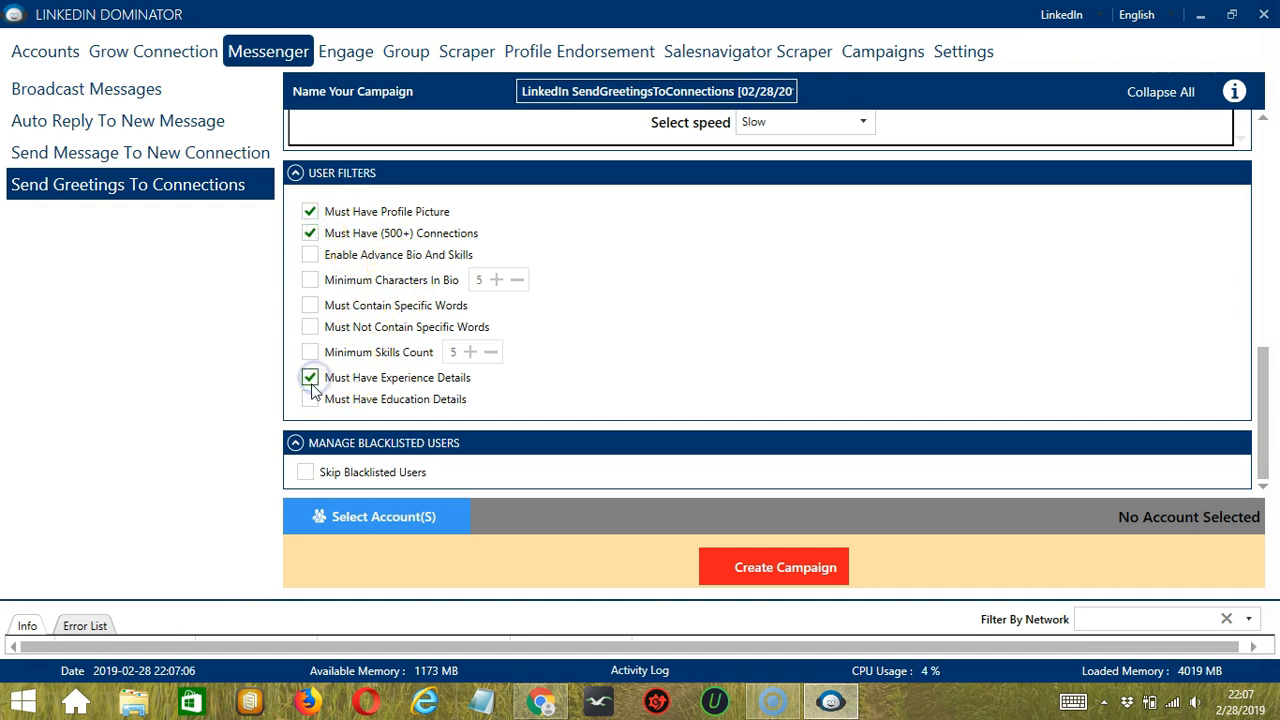
left_click(305, 474)
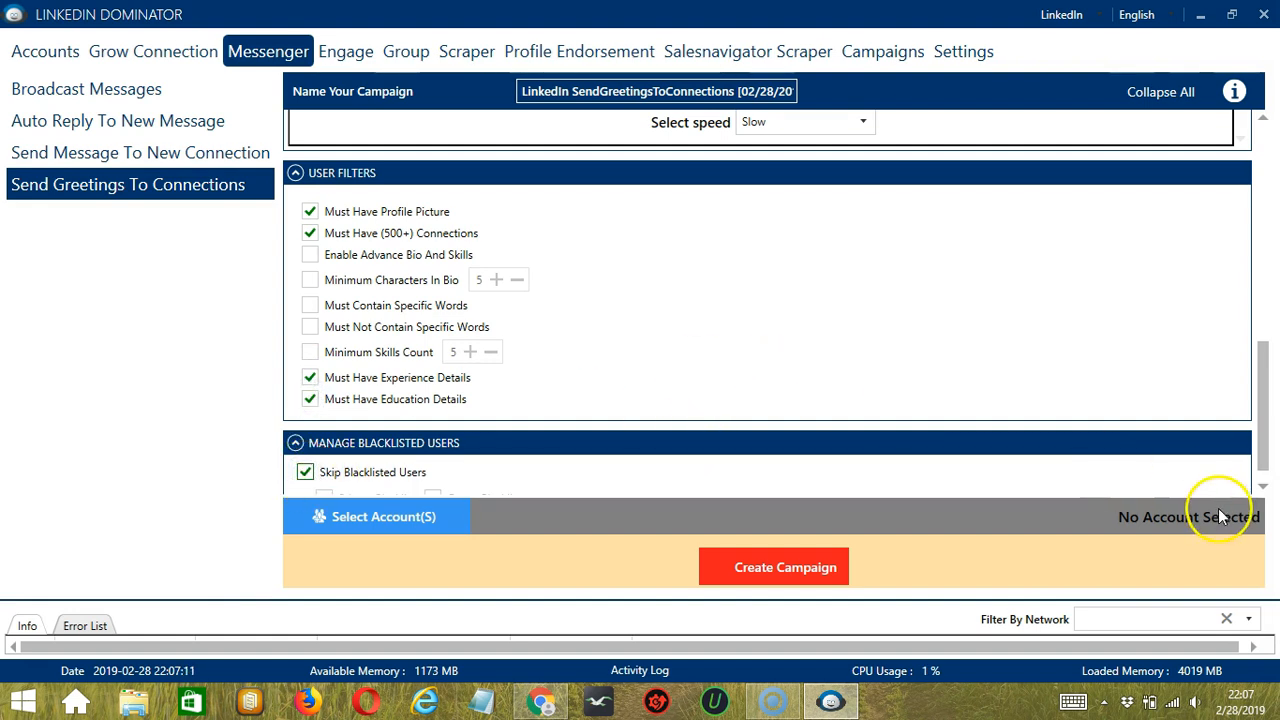
left_click(1262, 486)
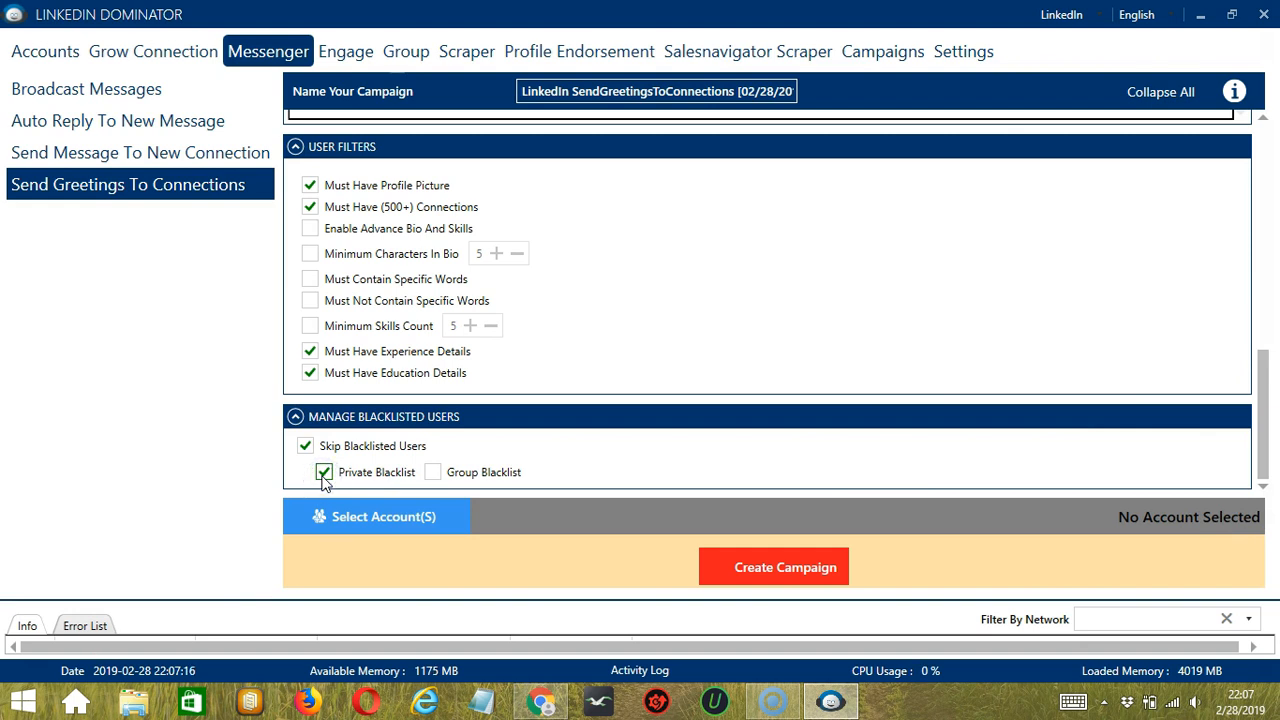
Step: Select the ungrouped LinkedIn account for the campaign and save the account selection
left_click(455, 514)
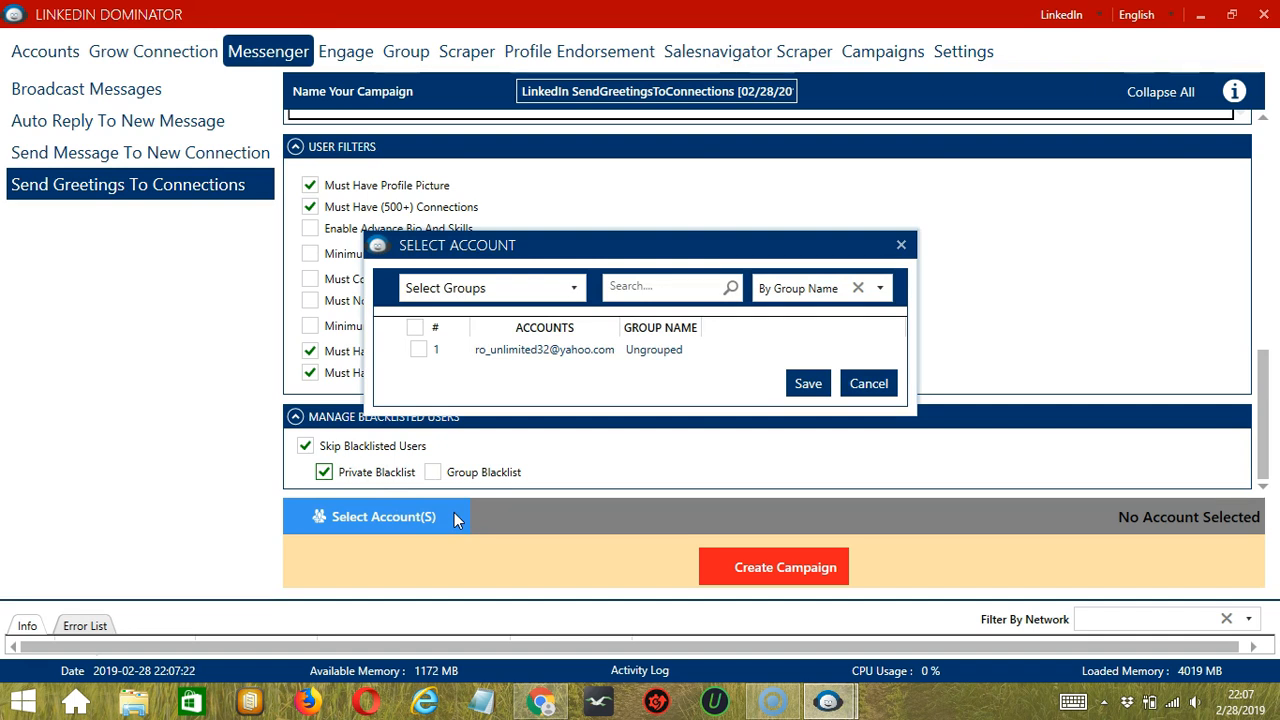
left_click(420, 352)
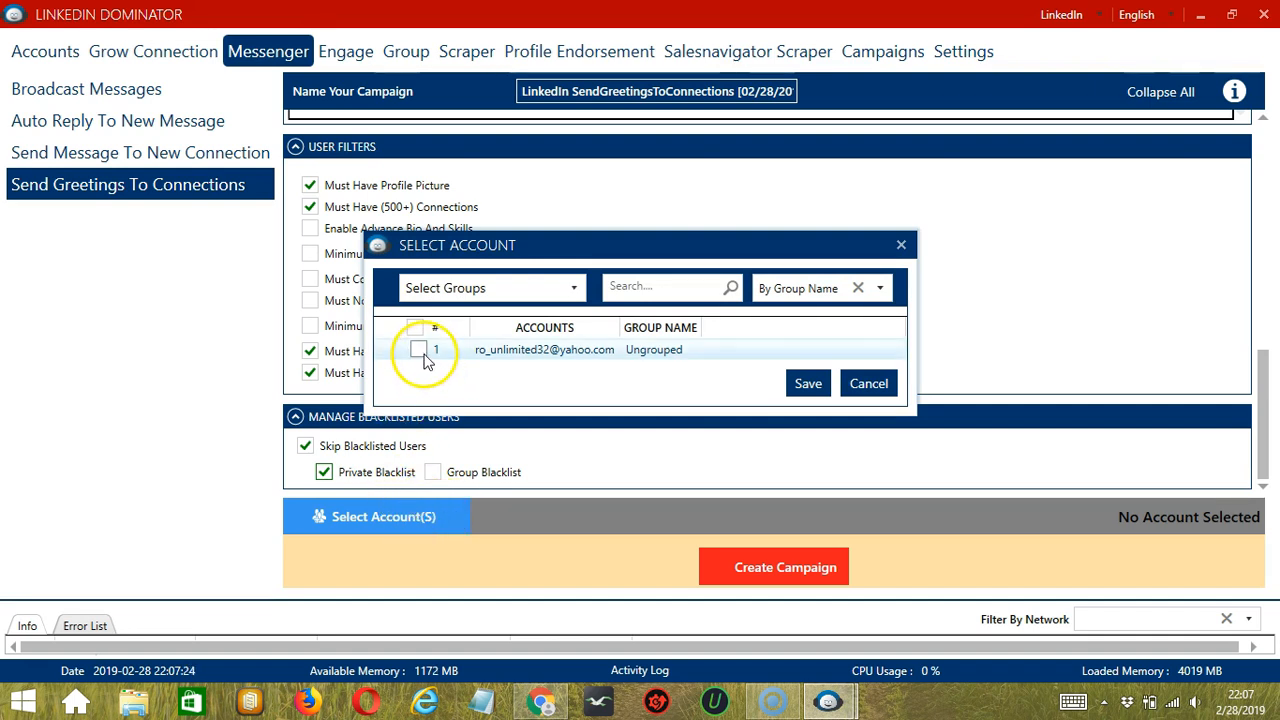
left_click(420, 352)
left_click(810, 387)
left_click(810, 385)
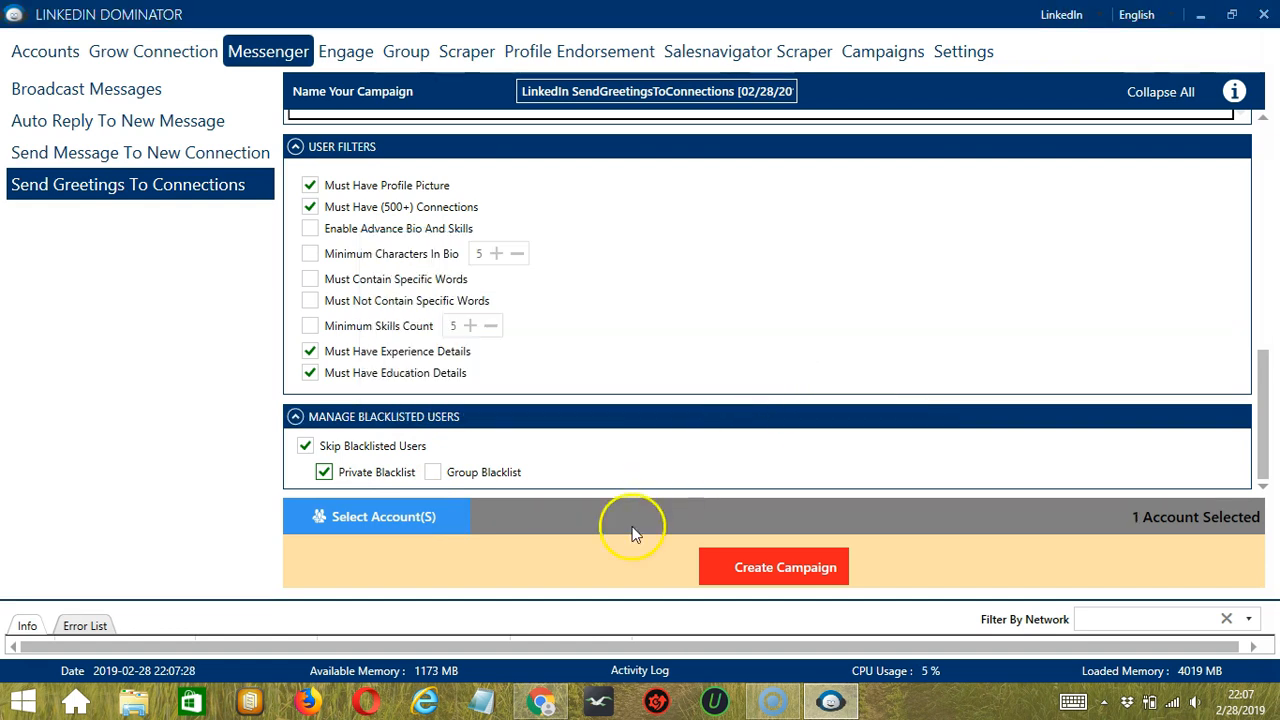
Step: Create the campaign, choosing to override the selected account's existing SendGreetingsToConnections configuration
left_click(720, 567)
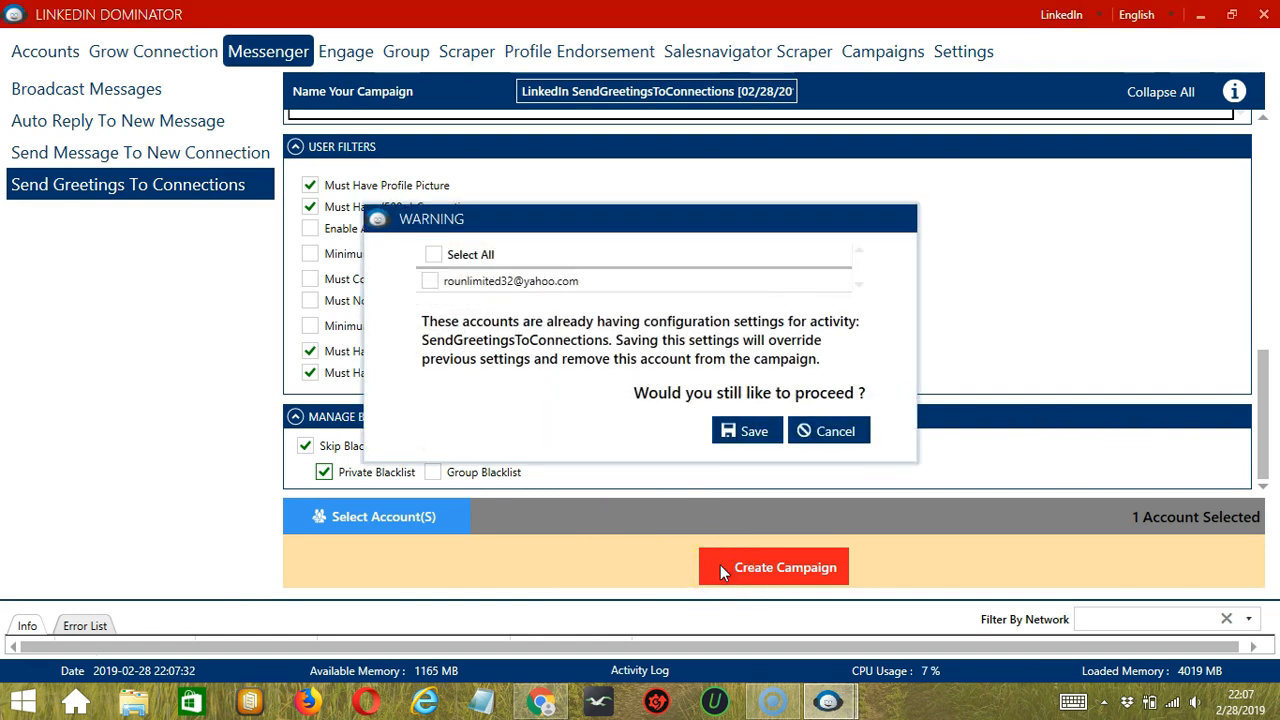
left_click(430, 279)
left_click(453, 282)
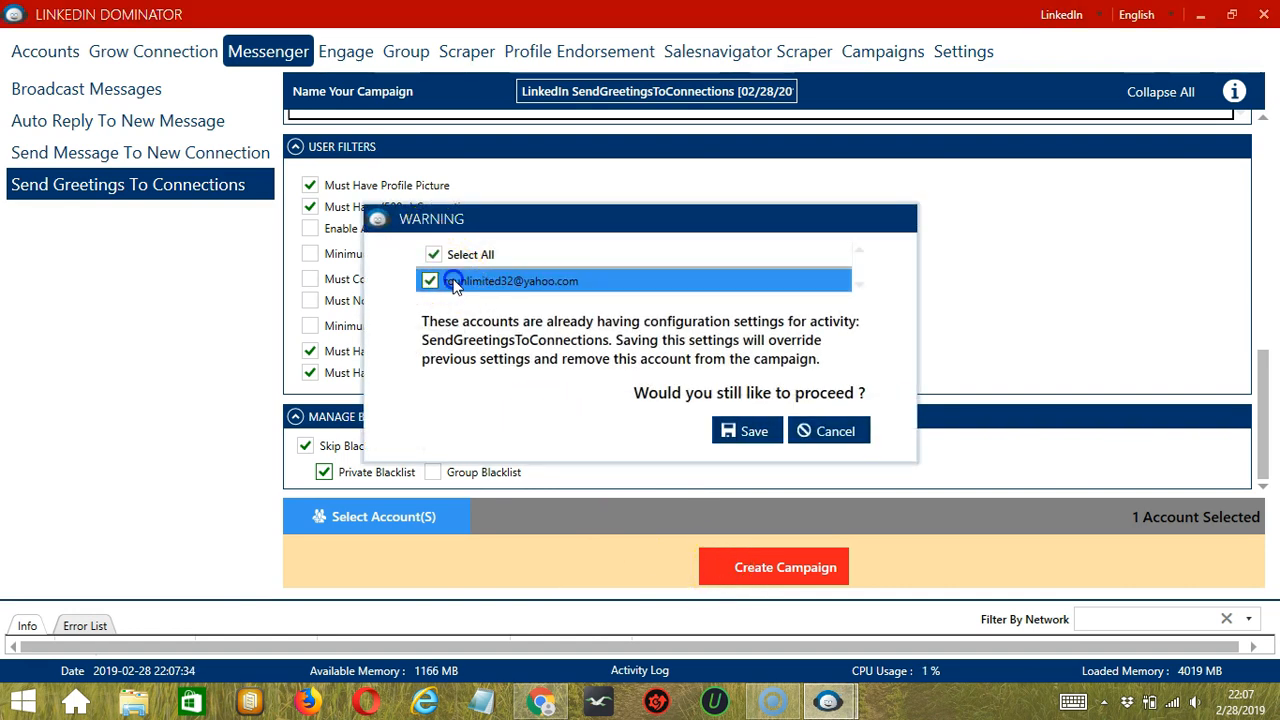
left_click(752, 430)
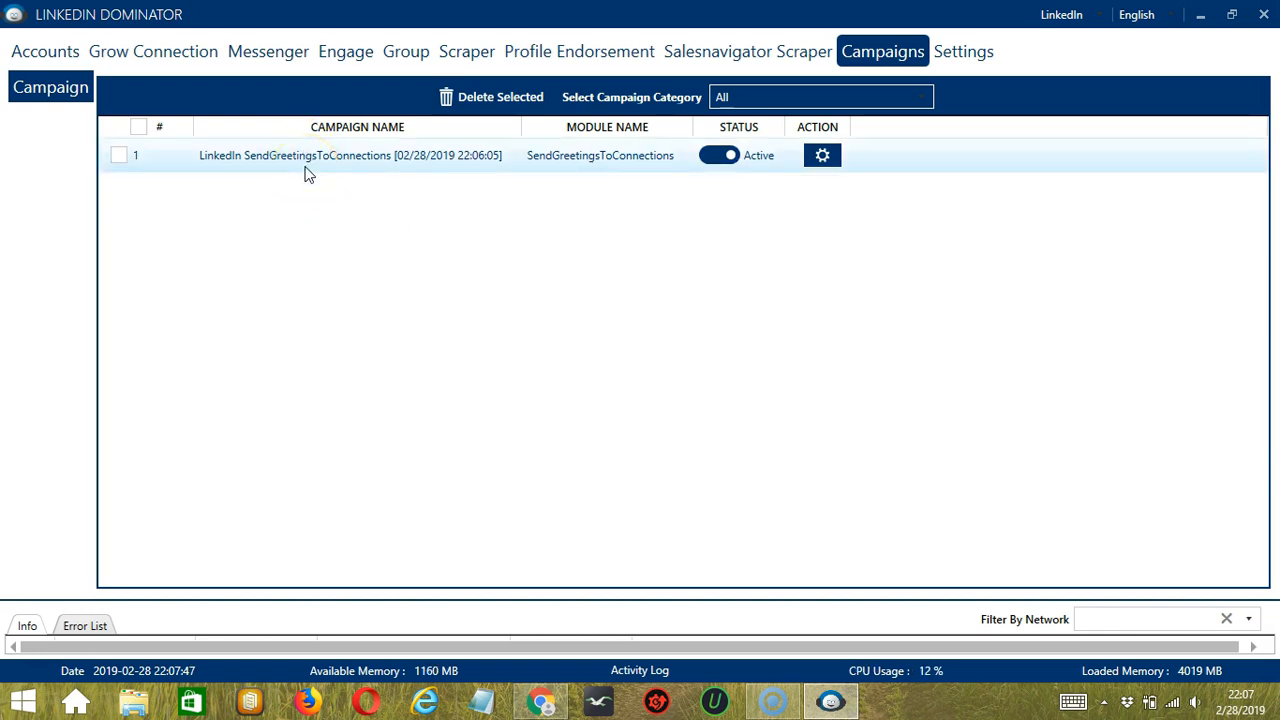
Step: Pause the SendGreetingsToConnections campaign and look over the actions available for it
left_click(715, 158)
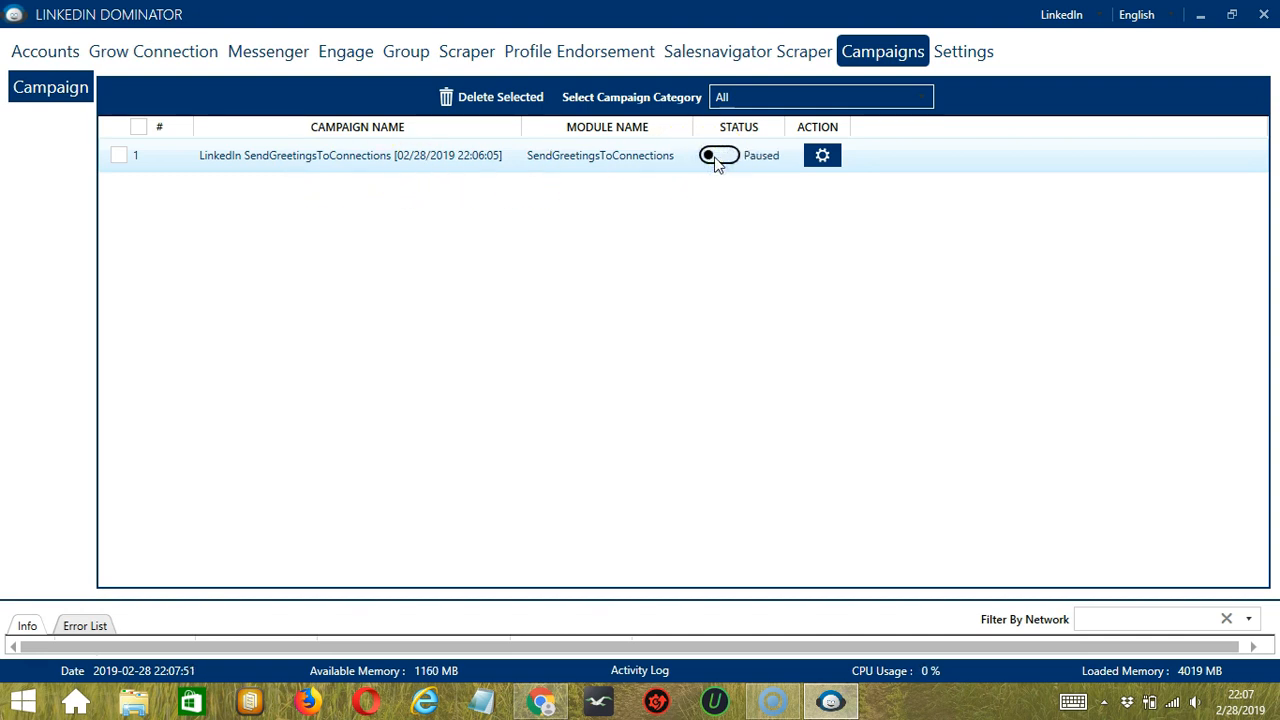
left_click(836, 158)
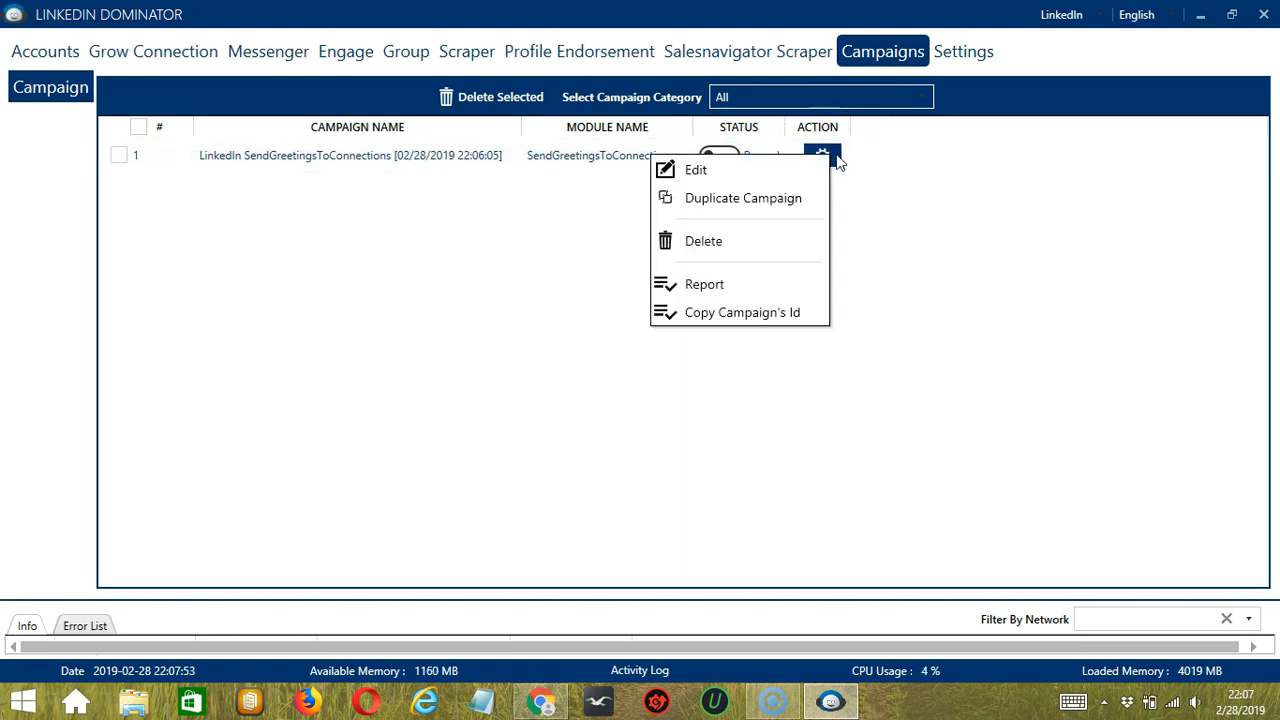
left_click(783, 175)
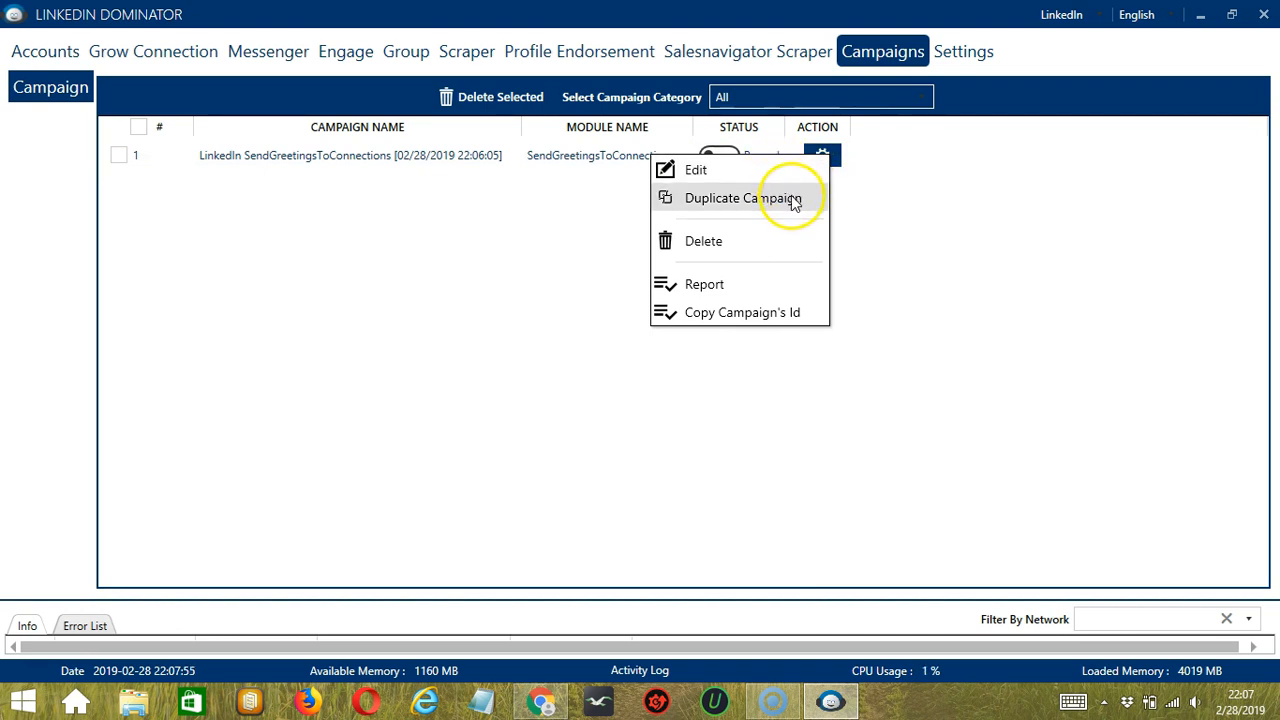
left_click(960, 209)
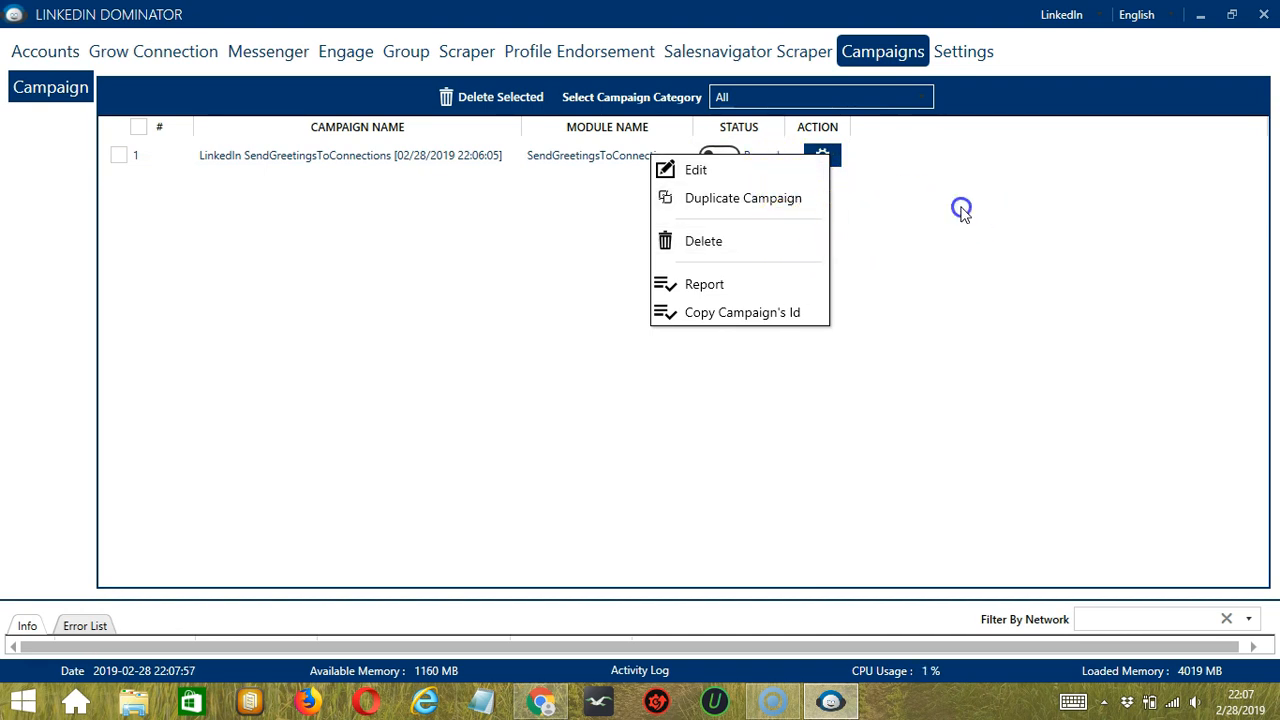